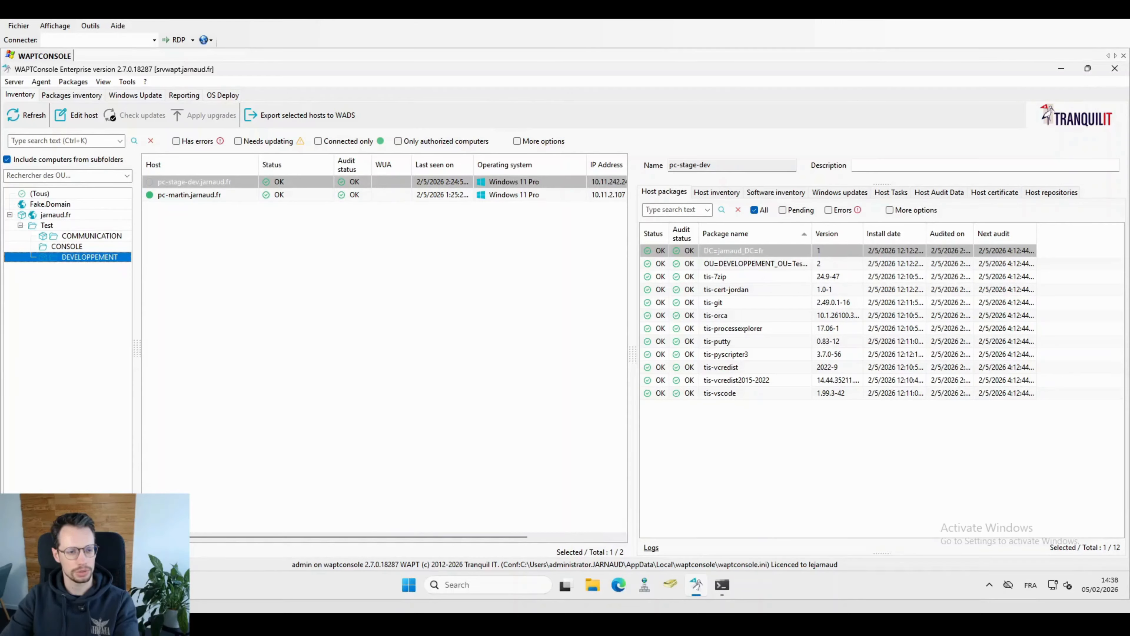
Compare the hosts in the DEVELOPPEMENT and COMMUNICATION organizational units and the packages installed on them
left_click(205, 183)
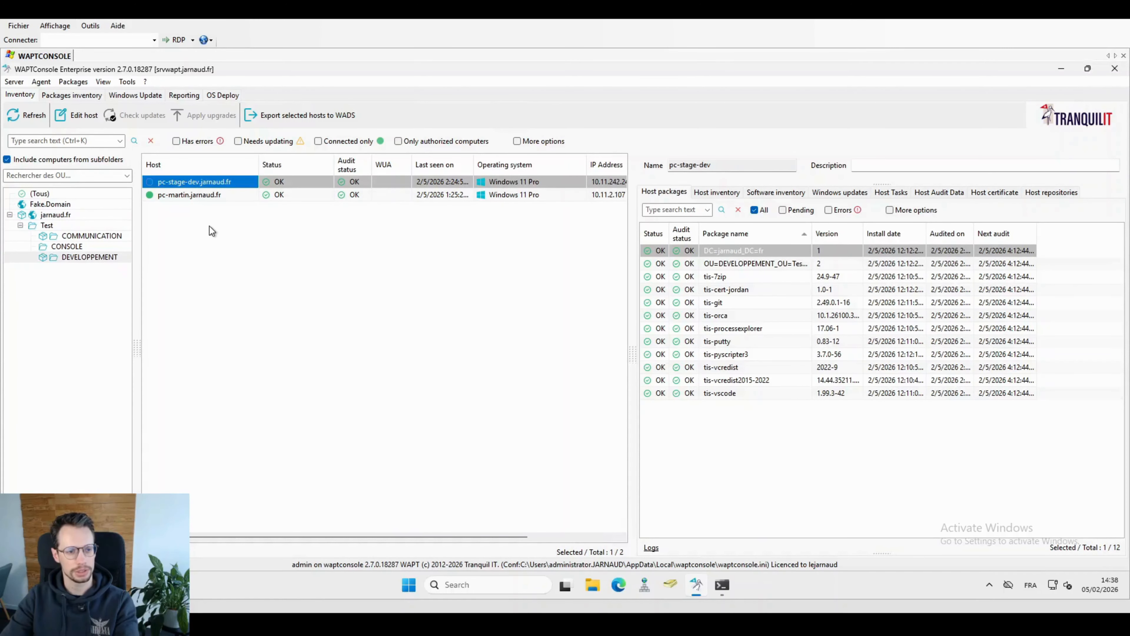
left_click(105, 236)
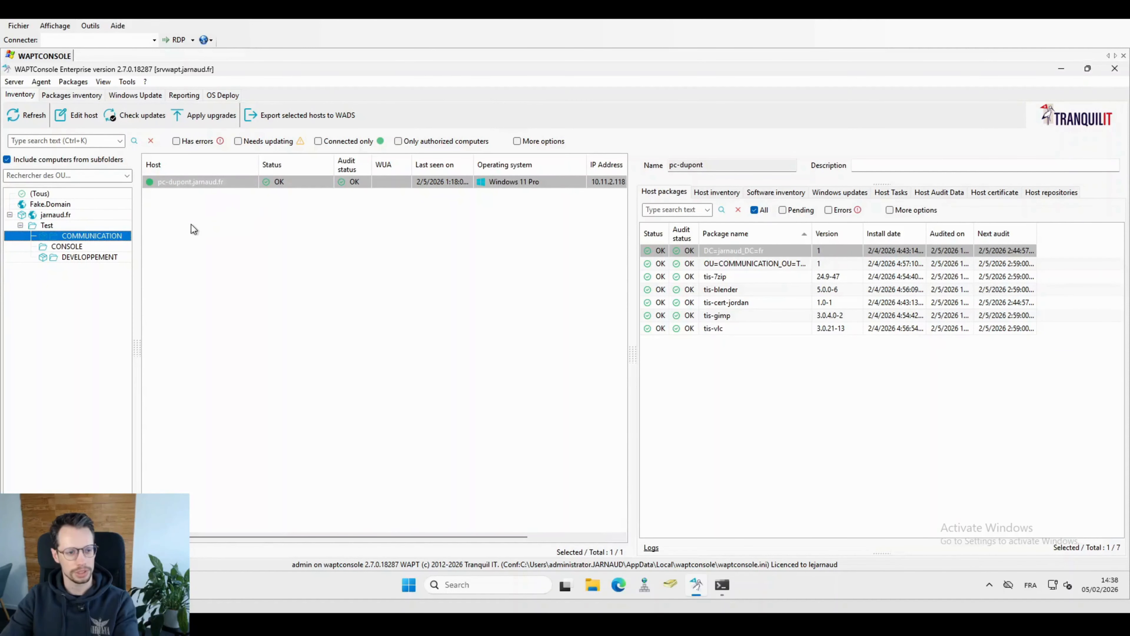
left_click(121, 257)
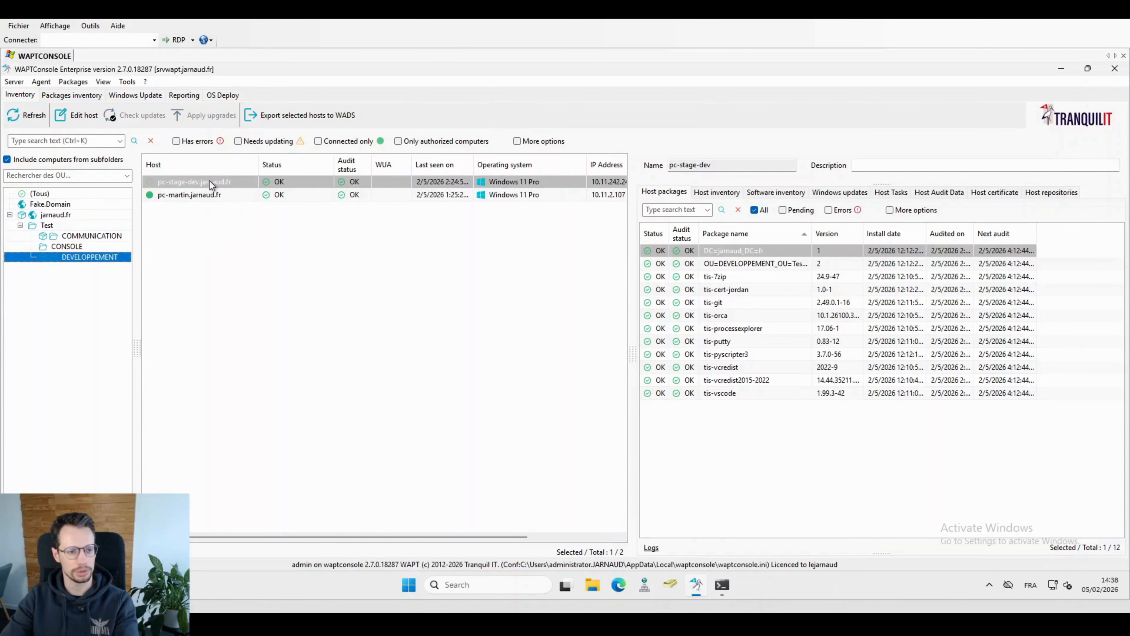
Export the pc-stage-dev host to the WADS inventory and refresh the OS deployment host list
left_click(208, 183)
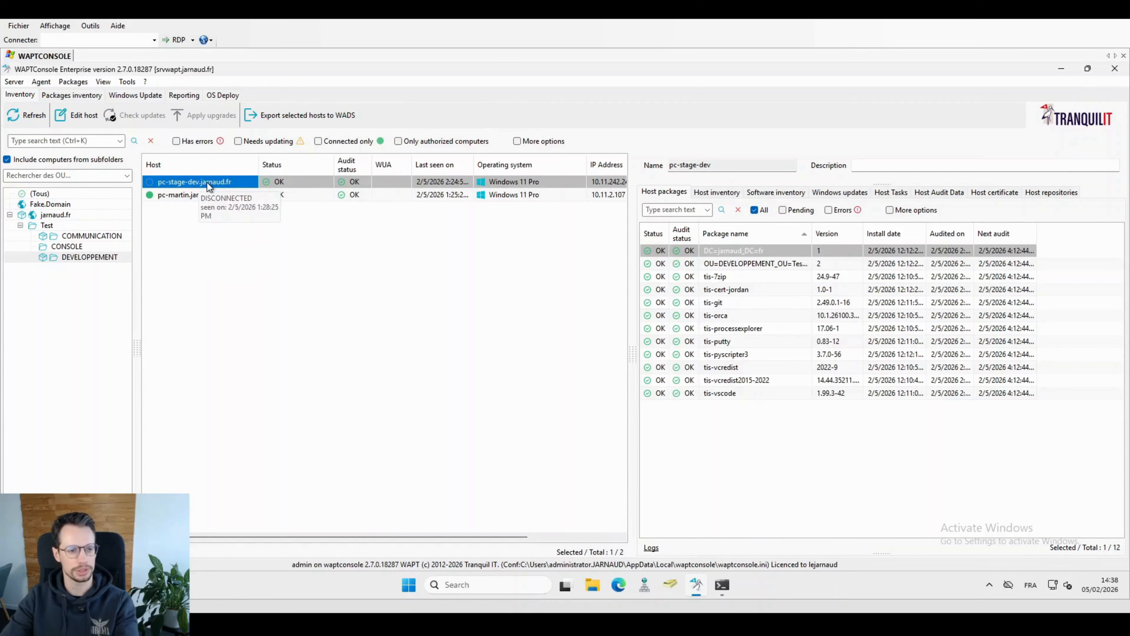
left_click(298, 117)
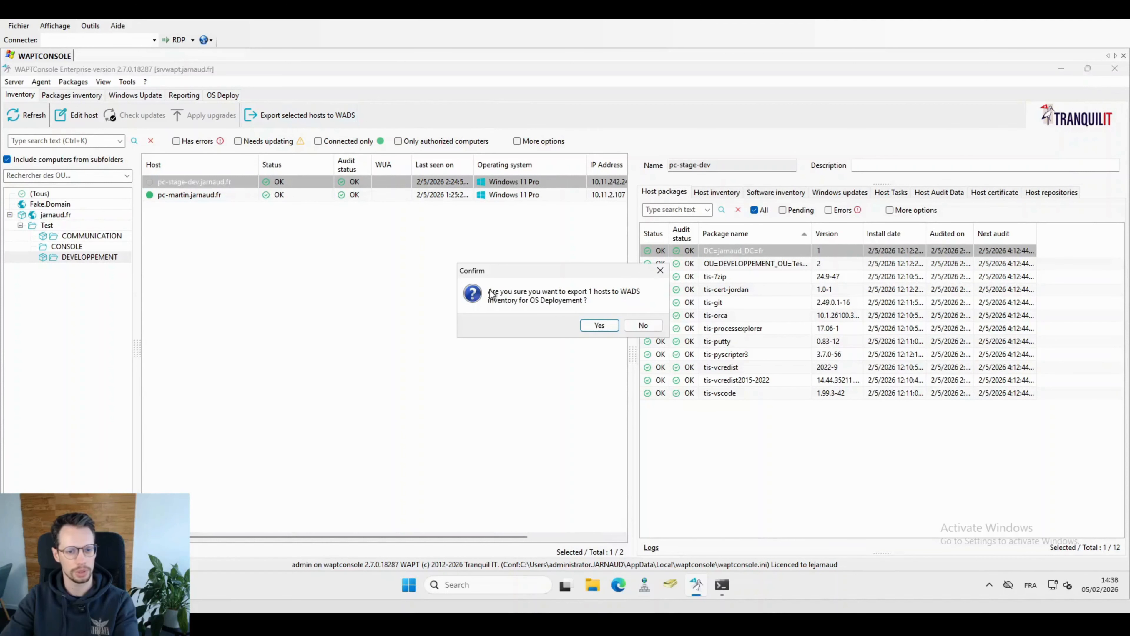
left_click(599, 329)
left_click(661, 337)
left_click(33, 117)
left_click(246, 171)
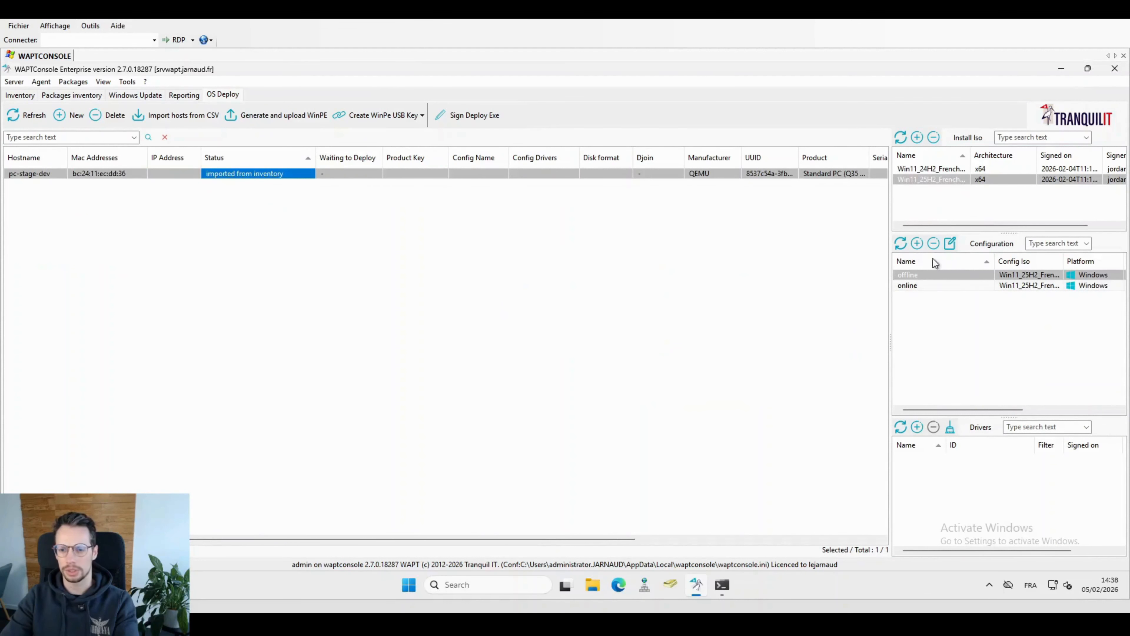
Start generating a WinPE image with the Microsoft CA 2023 EFI bootloader and the French_Standard keyboard
left_click(276, 114)
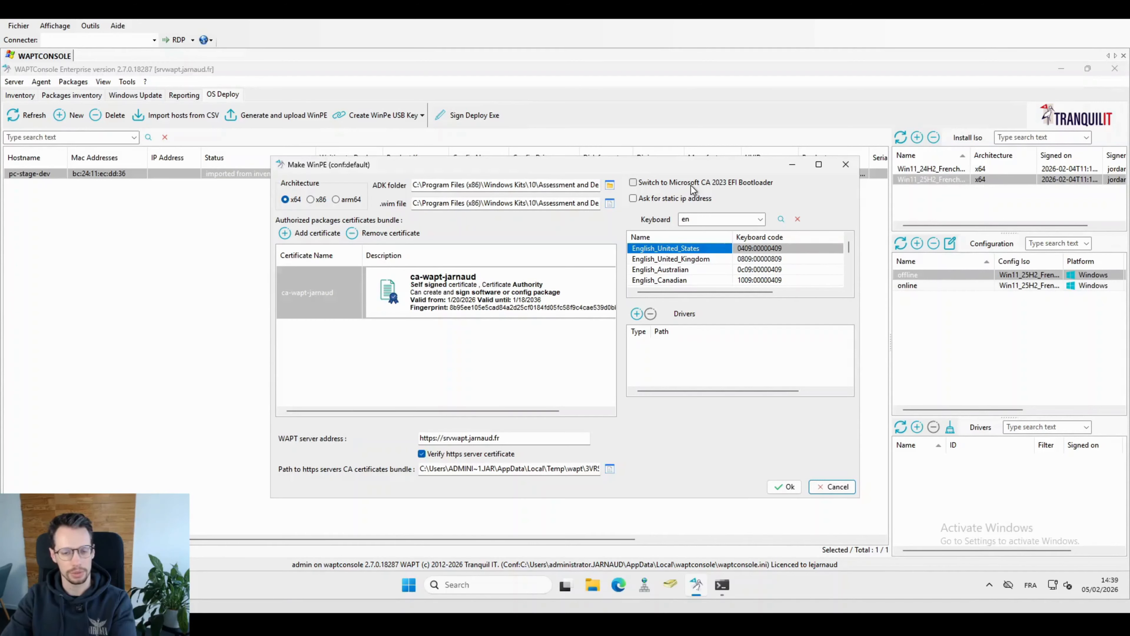
left_click(633, 183)
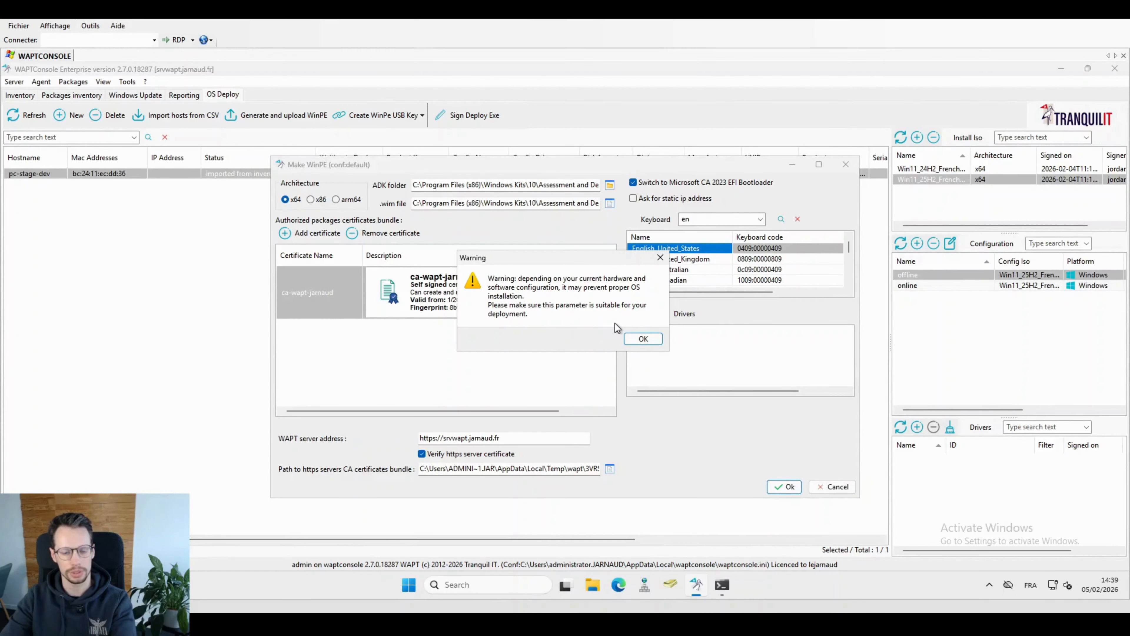
left_click(644, 338)
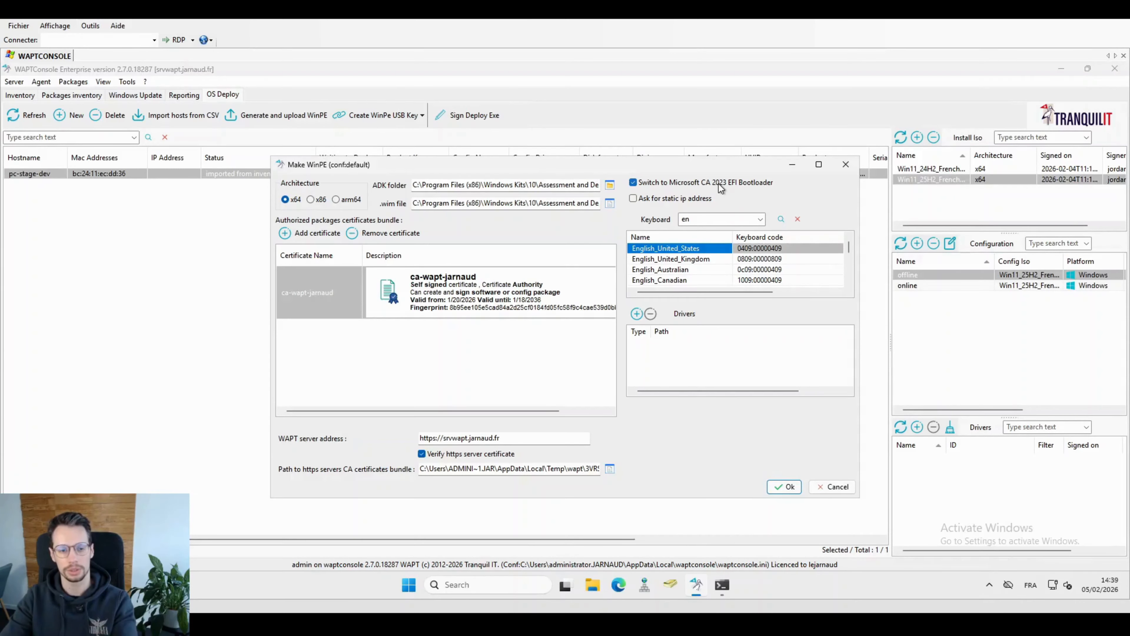
left_click(702, 220)
type("fr")
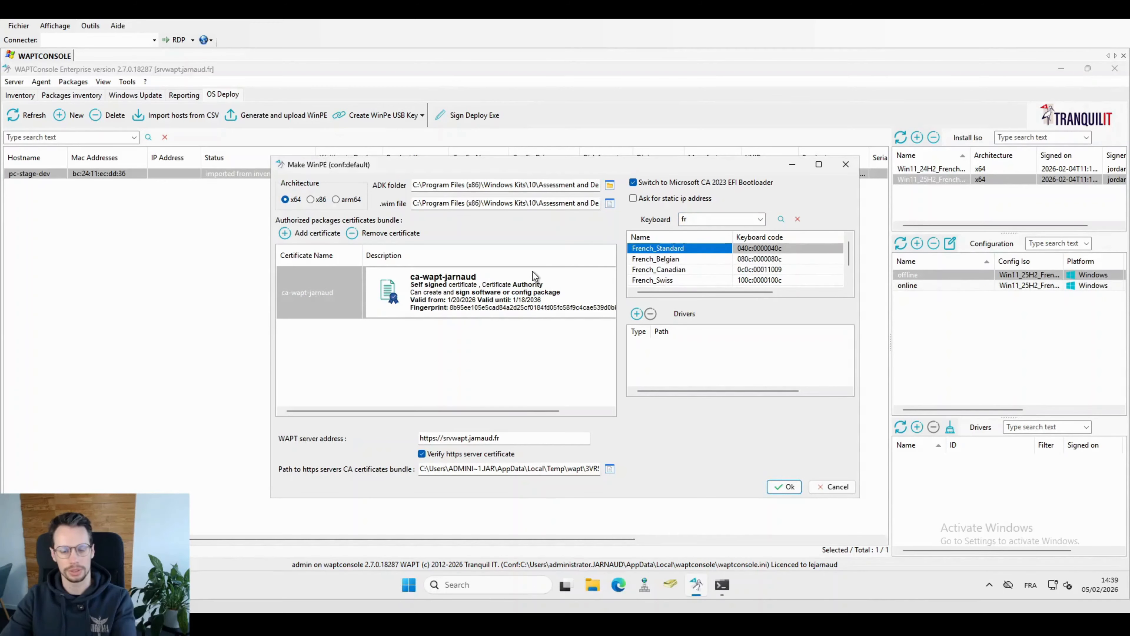
Add jordan.crt to the authorized packages certificates, and generate and upload the WinPE image
left_click(311, 233)
left_click(423, 352)
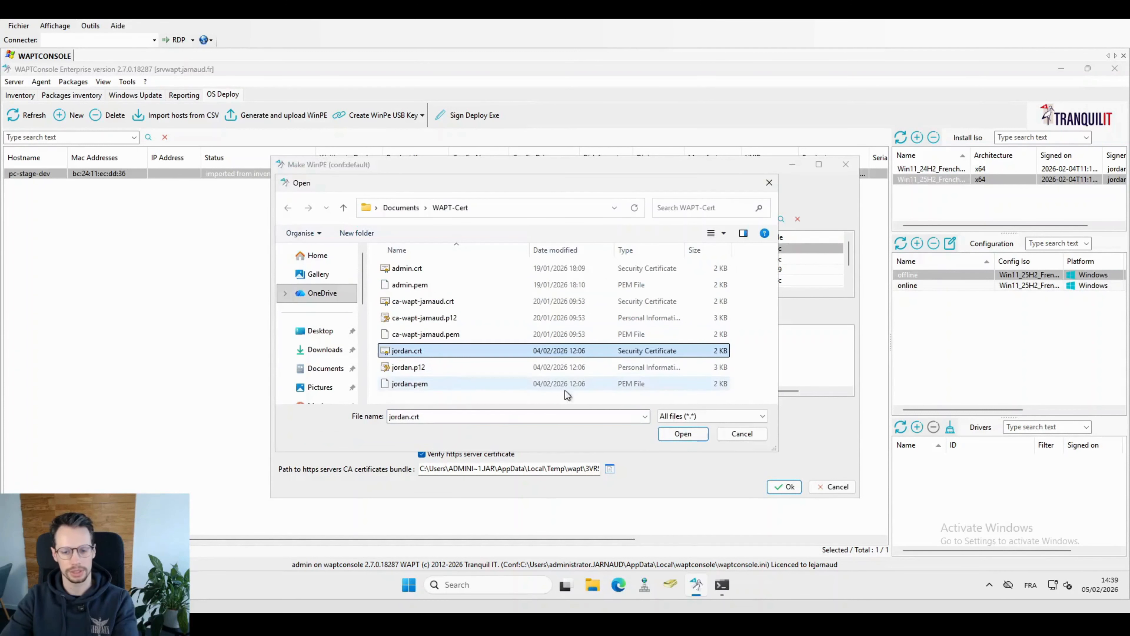
left_click(682, 434)
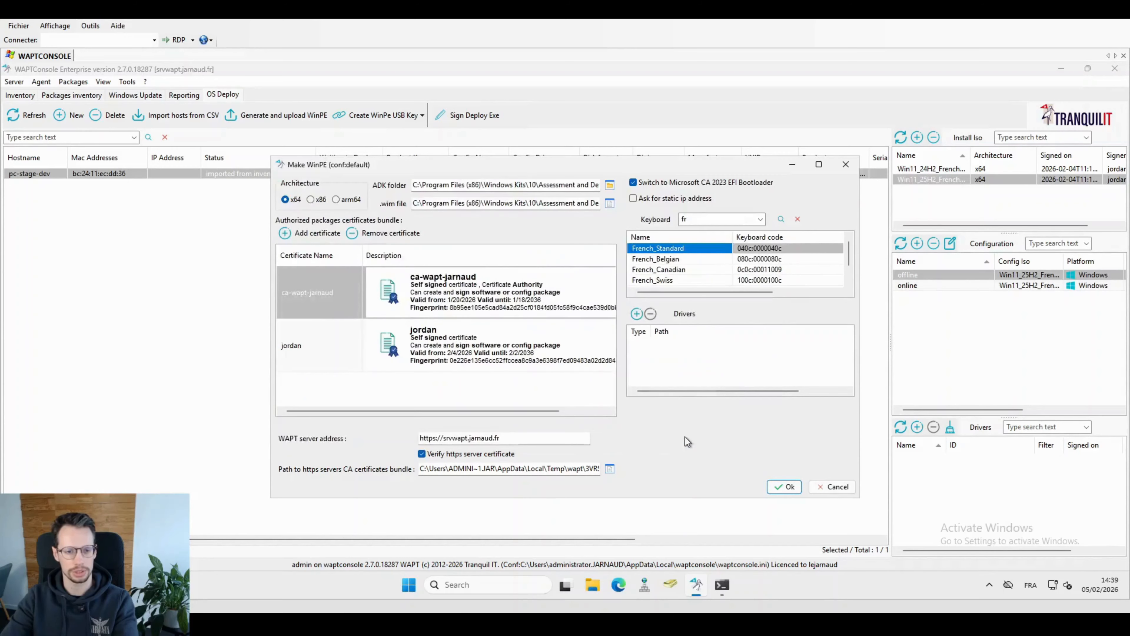
left_click(785, 486)
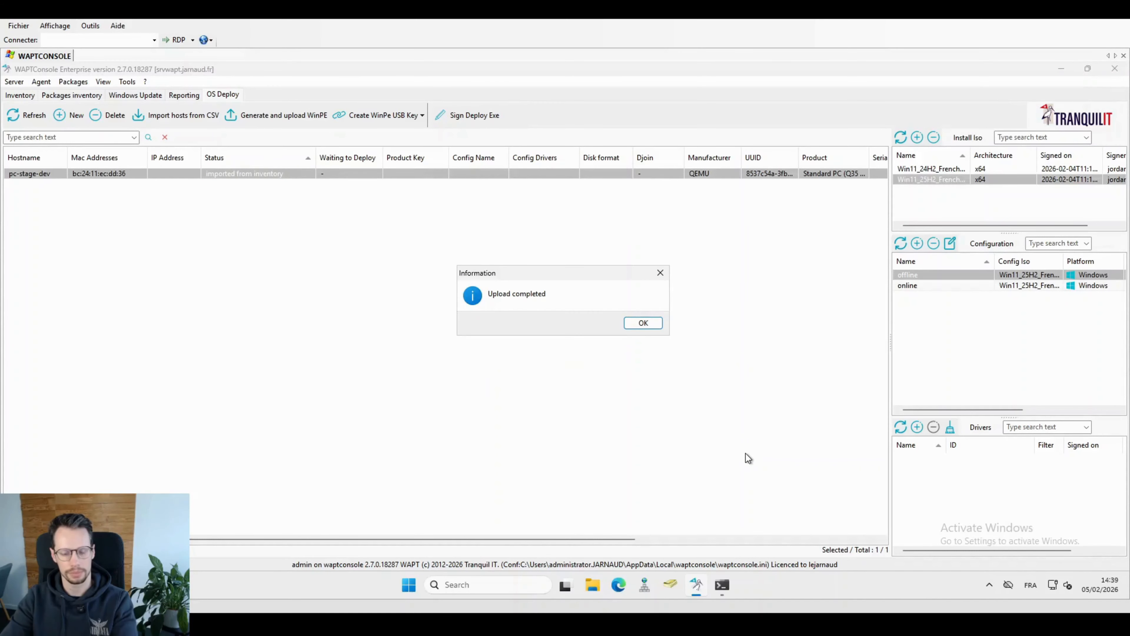
left_click(643, 323)
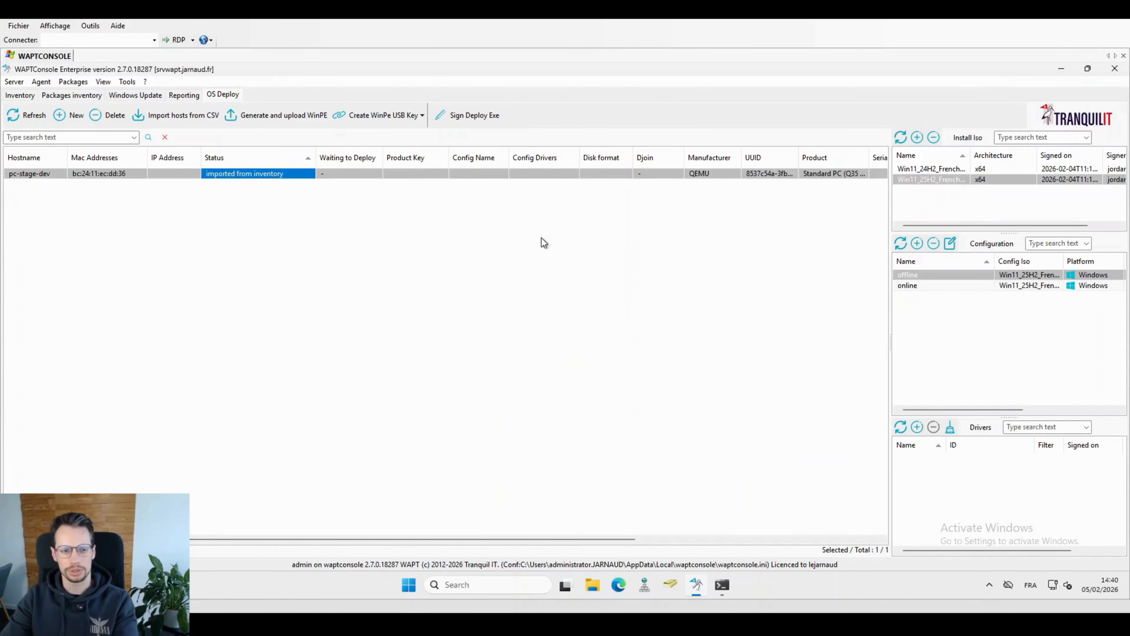
Examine the domain join credentials section in the online deployment configuration, and close it without saving
left_click(920, 287)
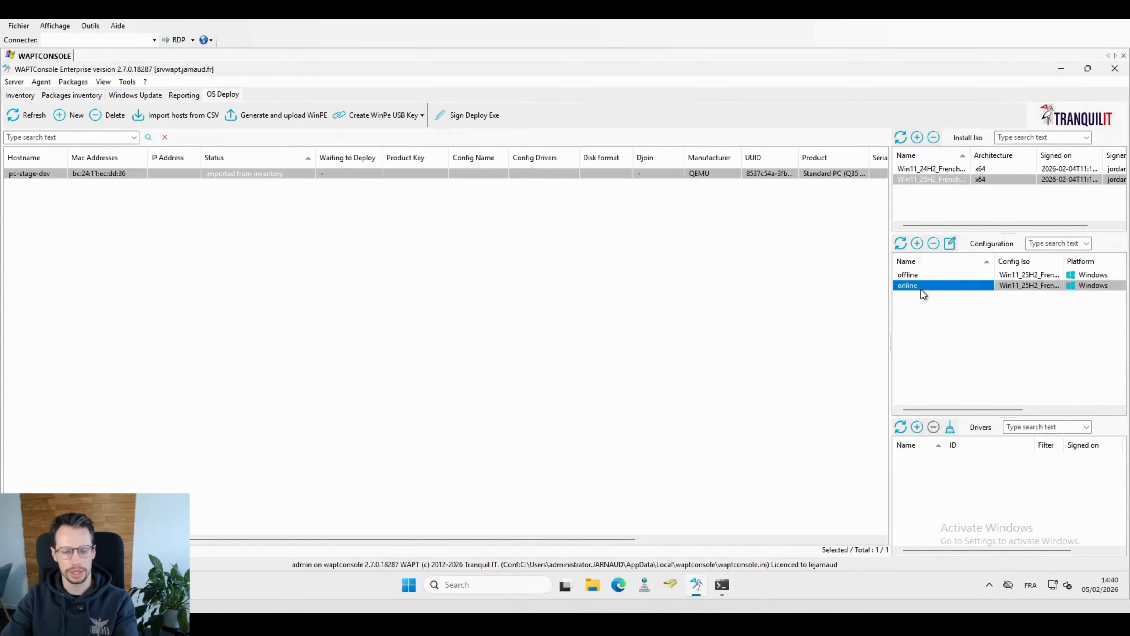
left_click(923, 276)
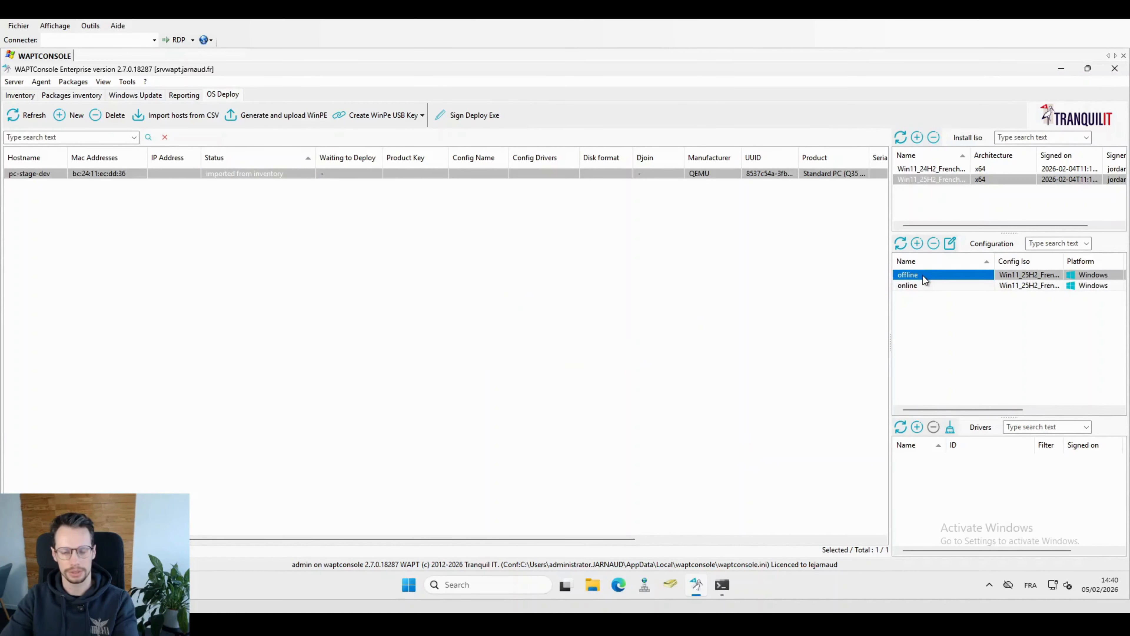
double_click(924, 283)
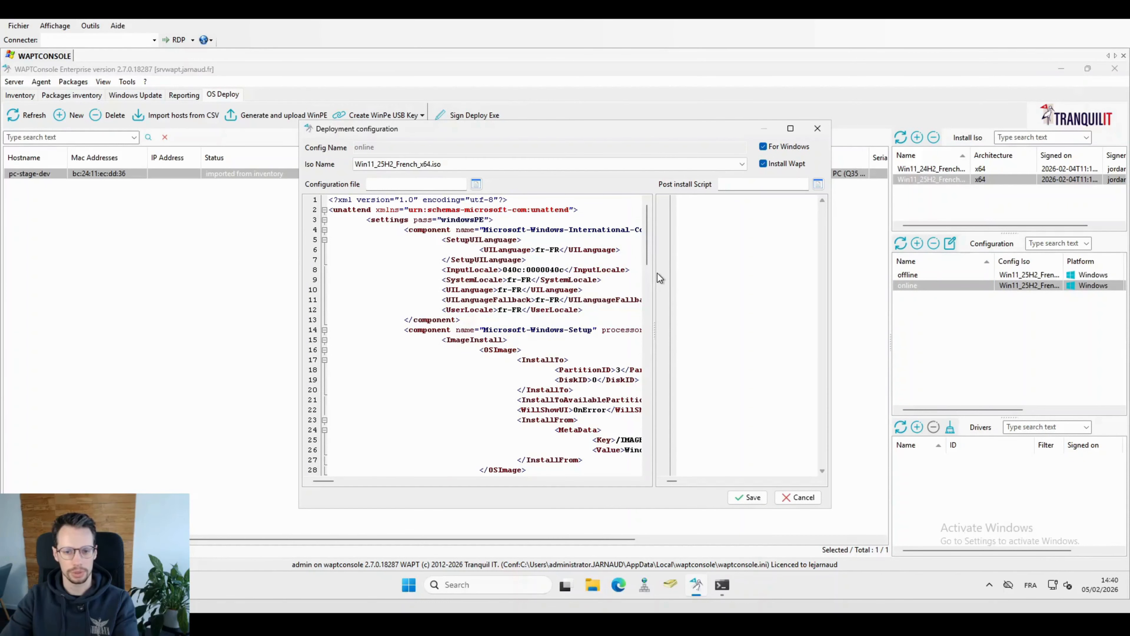
left_click_drag(833, 276, 915, 277)
scroll(625, 314, "down", 8)
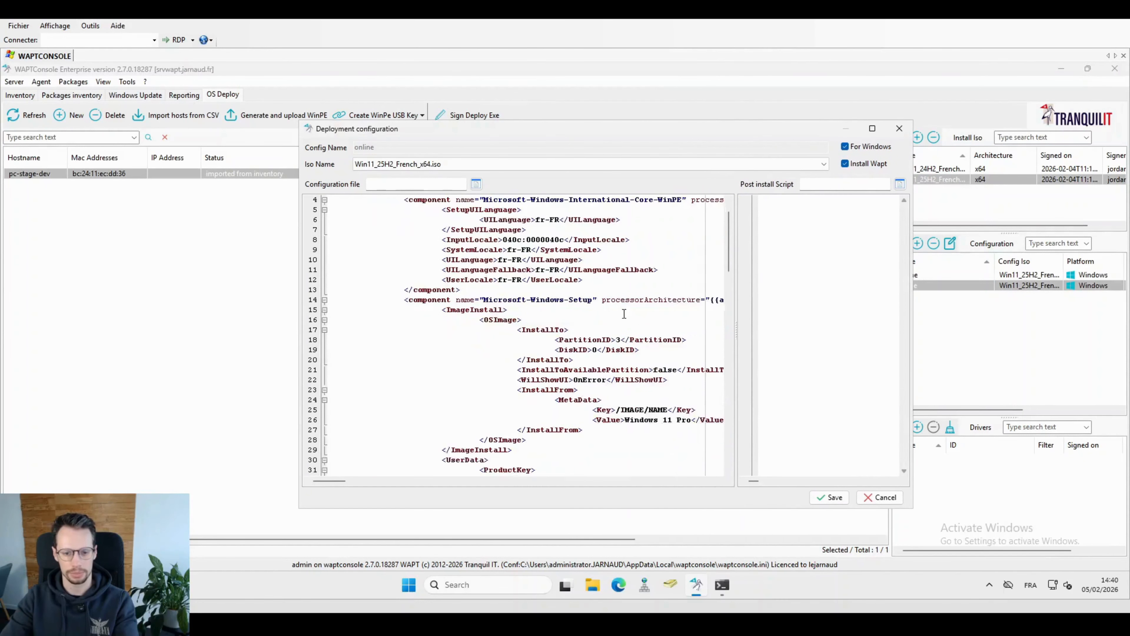
scroll(625, 314, "down", 8)
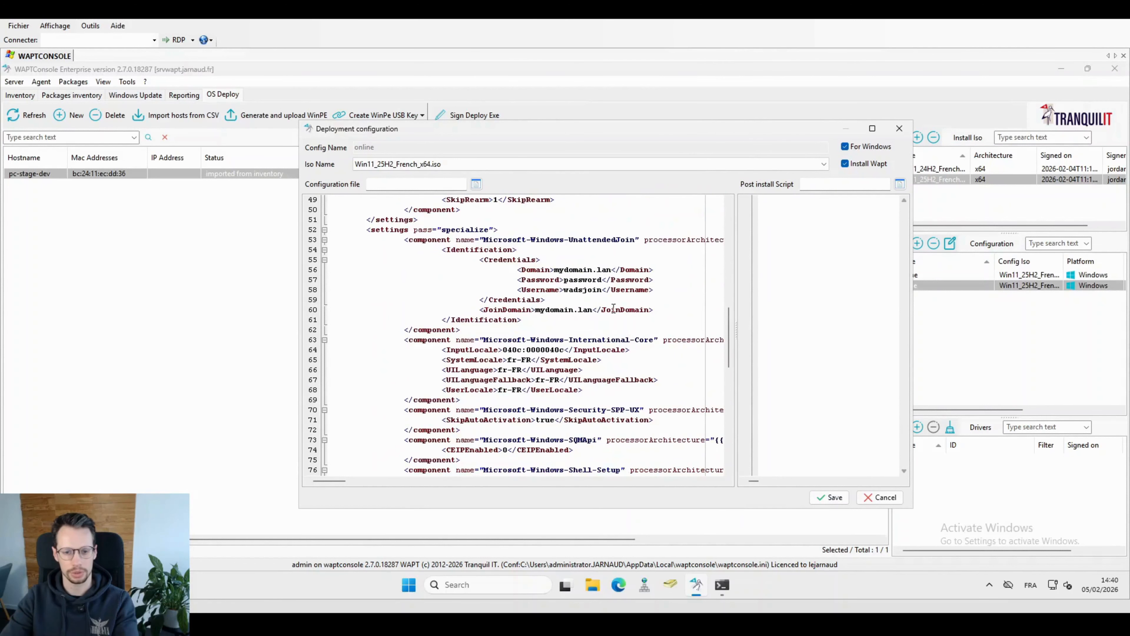
left_click_drag(556, 270, 601, 280)
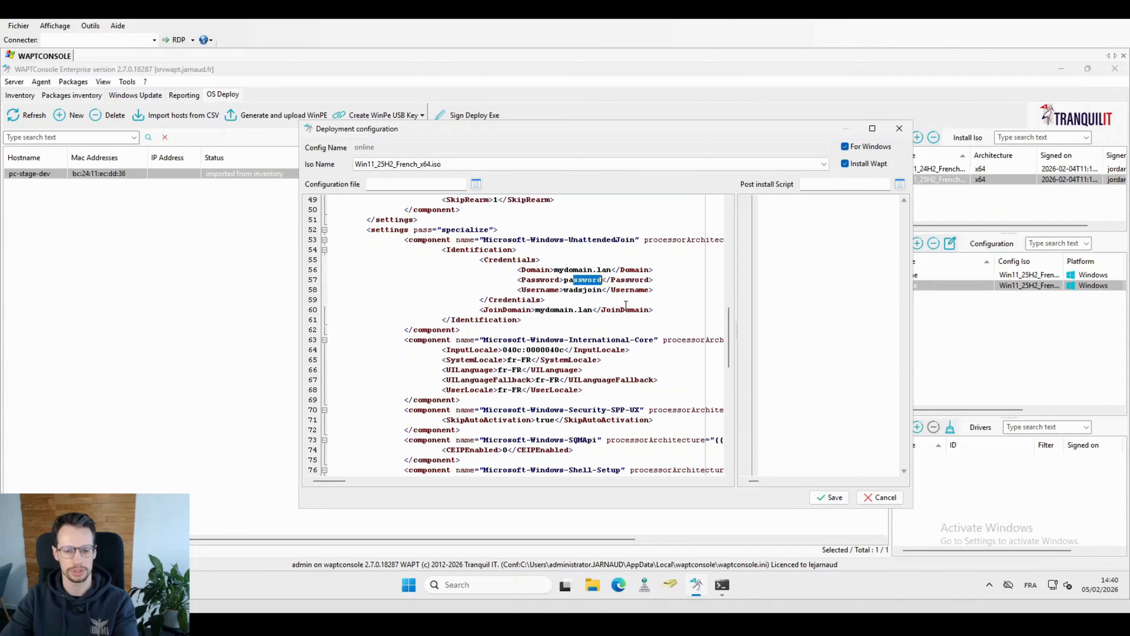
left_click(900, 129)
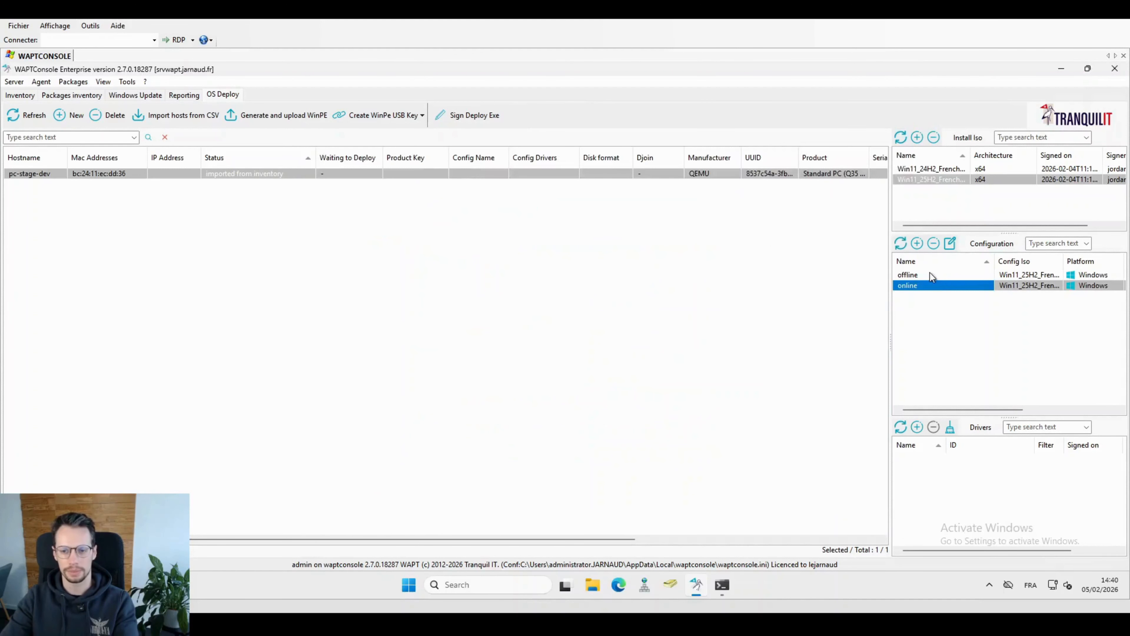
Examine the offline domain join provisioning variable in the offline deployment configuration, and close it without saving
left_click(911, 275)
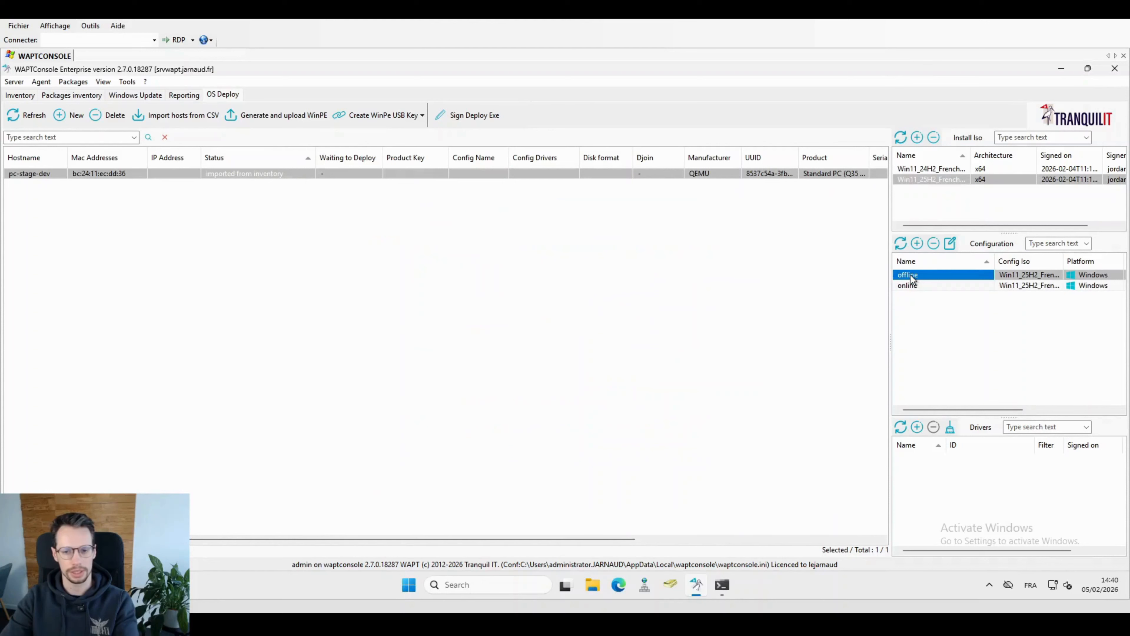
double_click(911, 275)
scroll(594, 314, "down", 6)
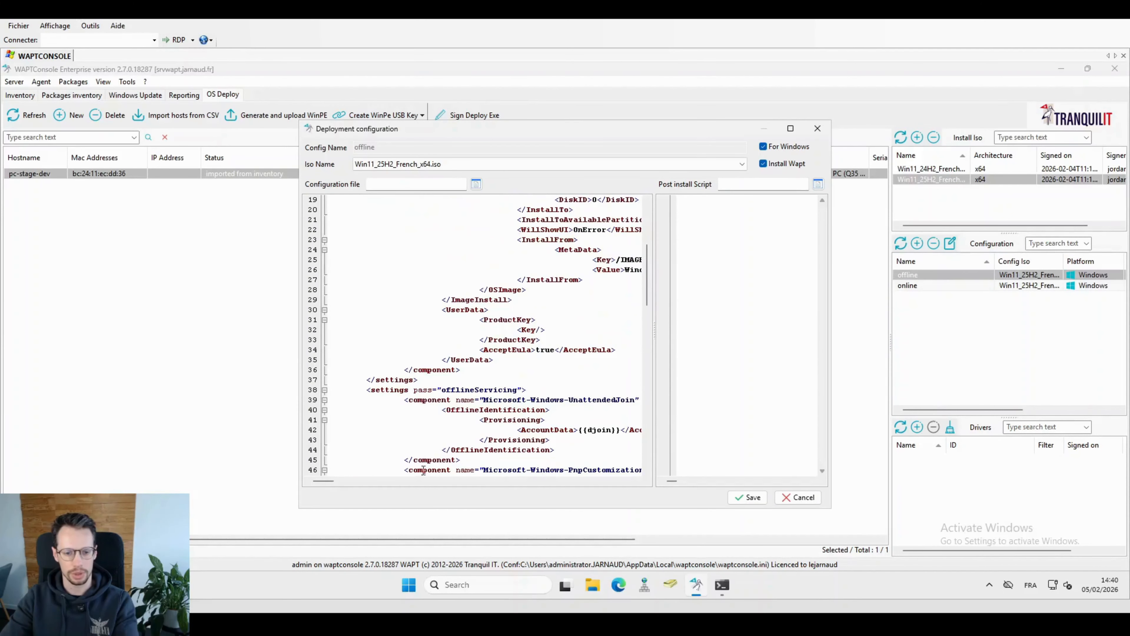
left_click_drag(569, 430, 618, 439)
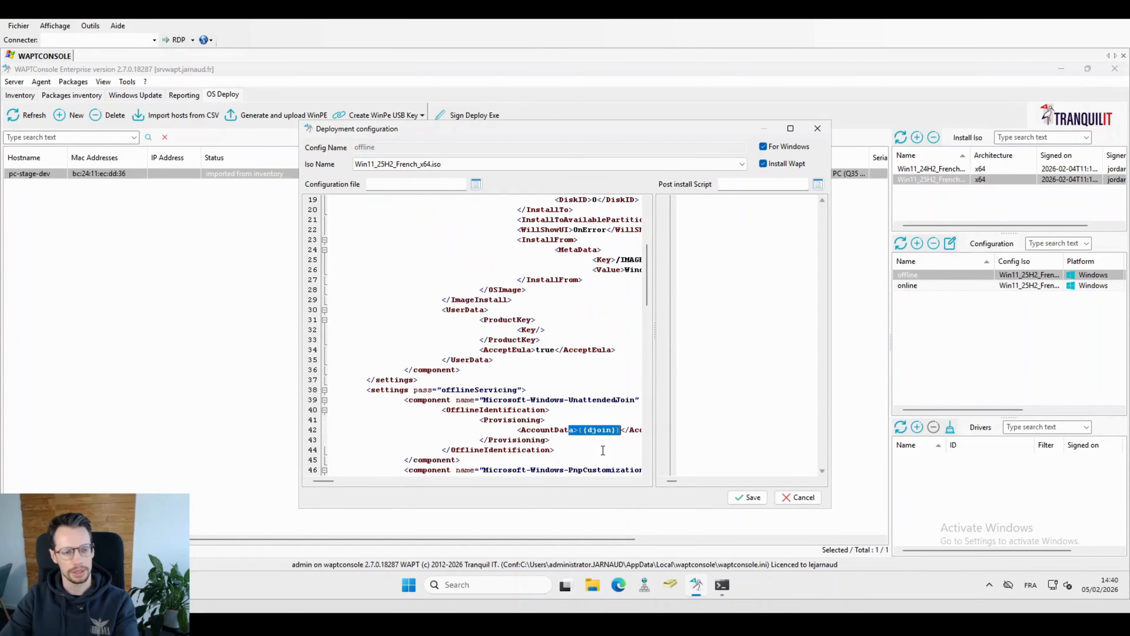
left_click(592, 430)
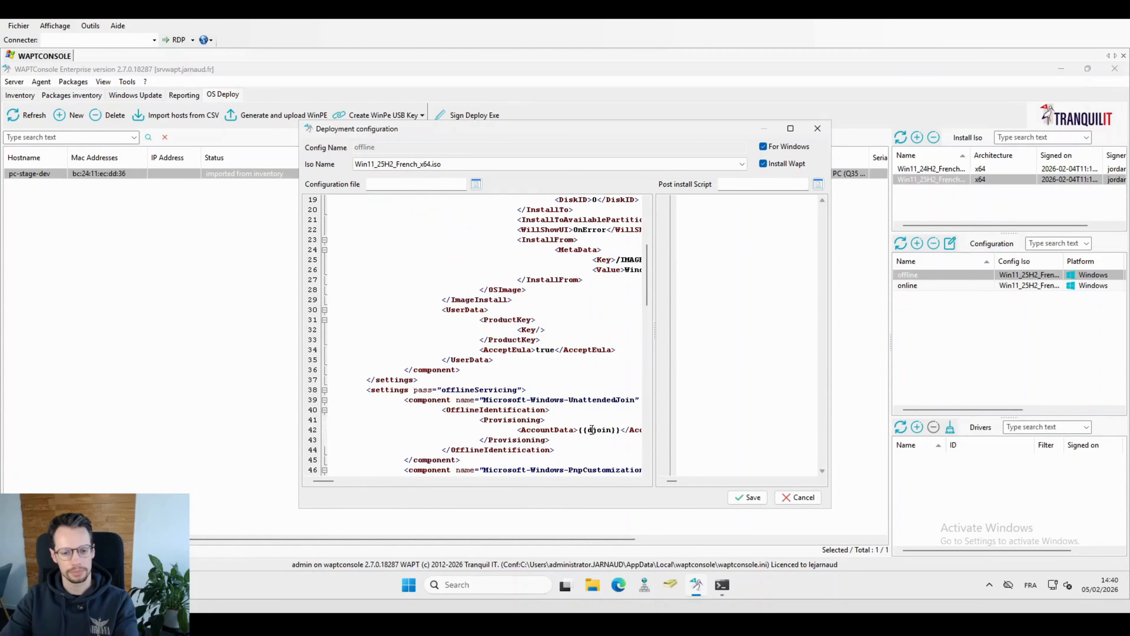
left_click_drag(612, 430, 587, 430)
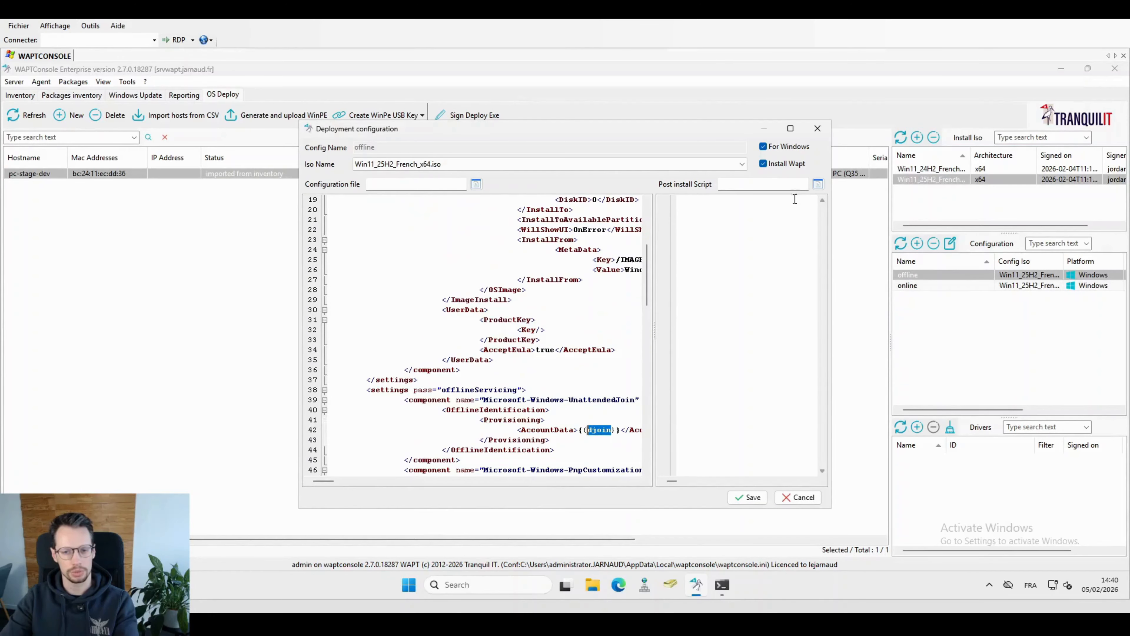
left_click(819, 129)
Assign the offline configuration to the pc-stage-dev host
right_click(473, 173)
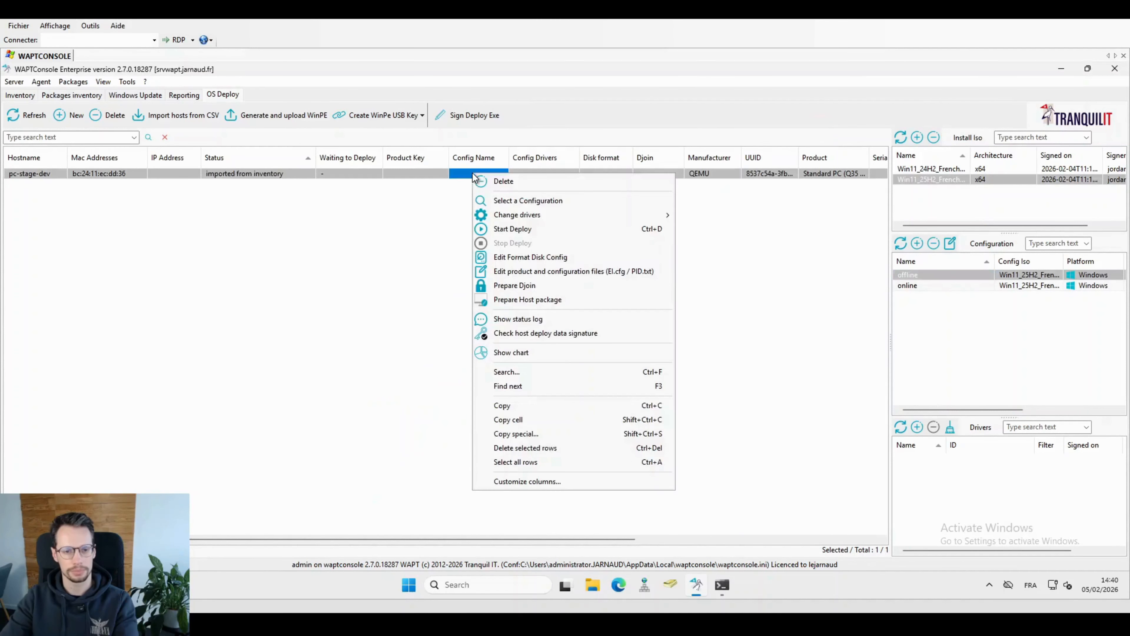
left_click(532, 202)
left_click(434, 270)
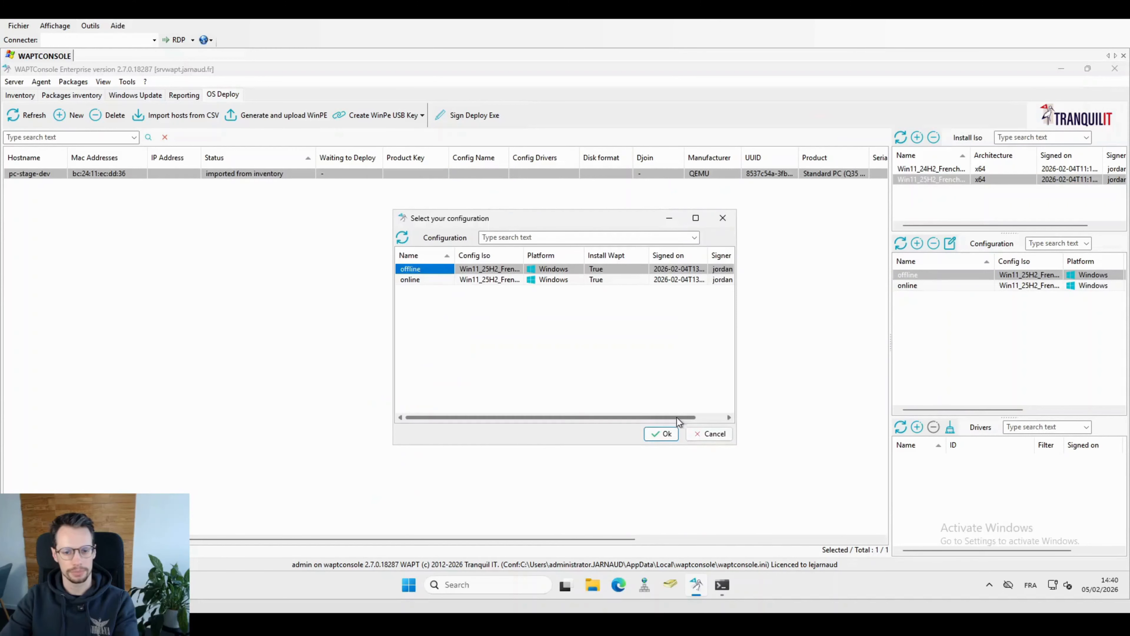
left_click(665, 431)
Open the Djoin preparation for pc-stage-dev and load the domain's OUs using the current user credentials
right_click(534, 173)
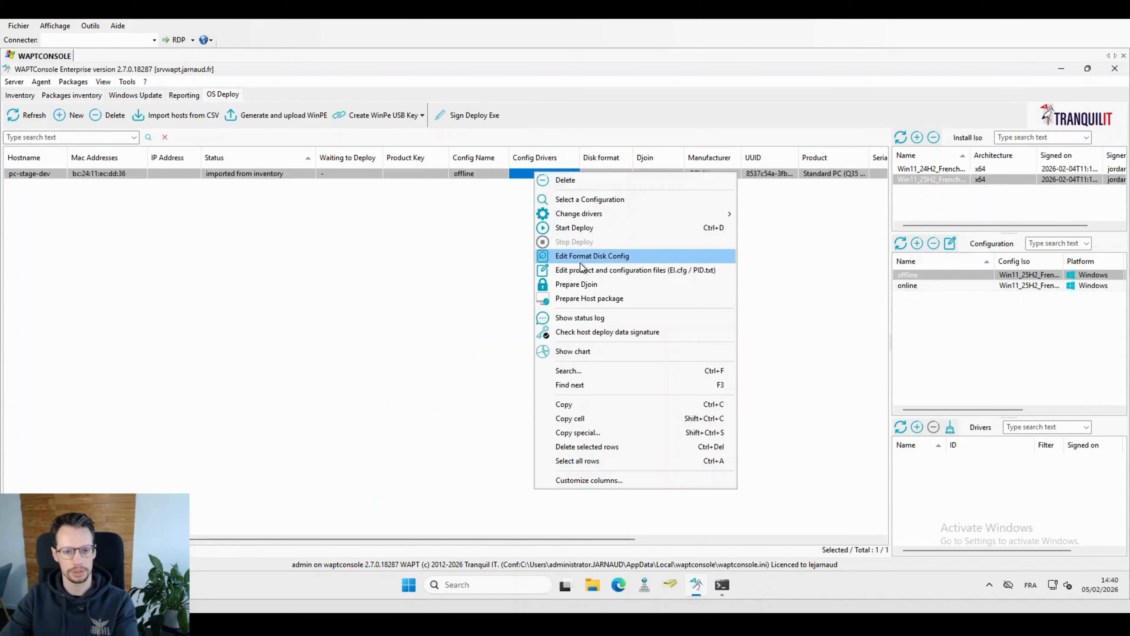
left_click(579, 285)
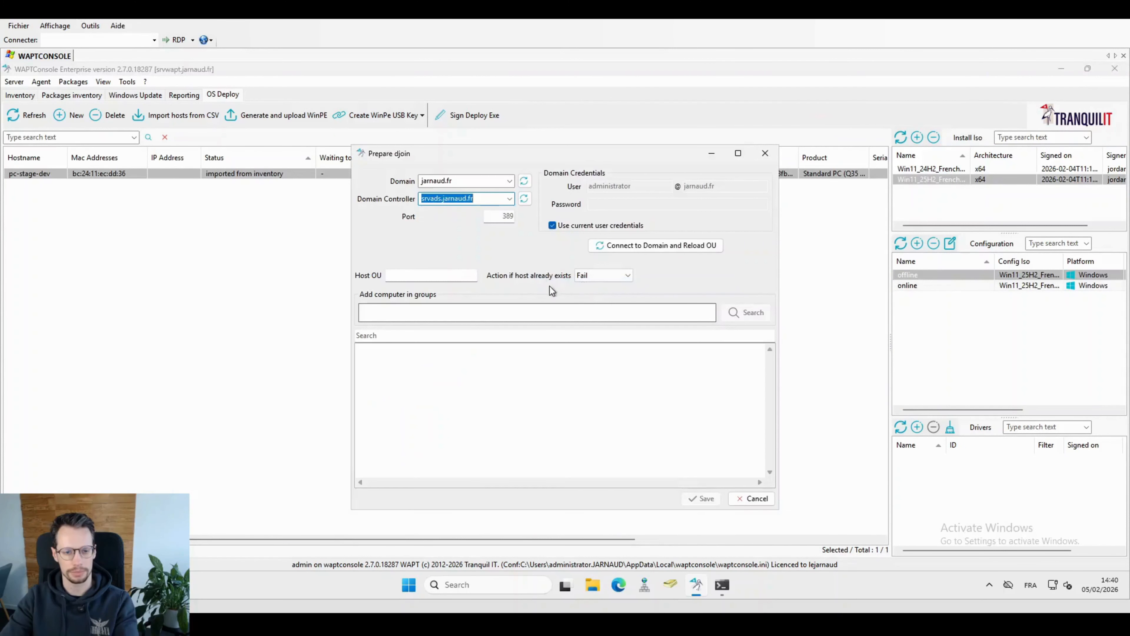
left_click(613, 247)
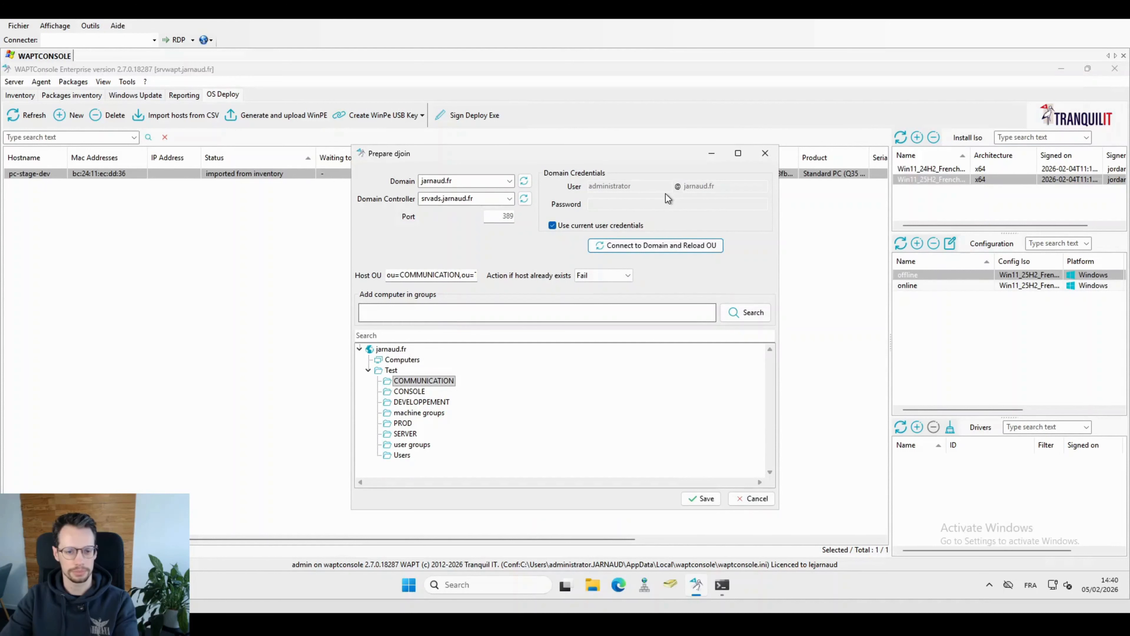
Set the action for an already existing host to Move, choose COMMUNICATION as the host OU, and save the Djoin preparation
left_click(627, 276)
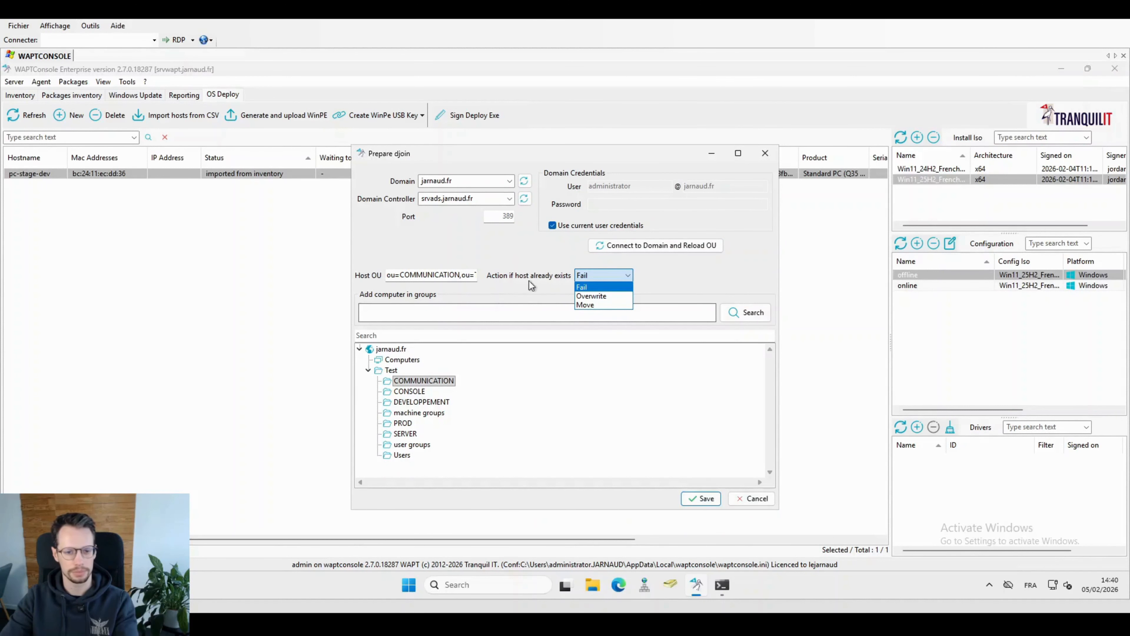
left_click(595, 306)
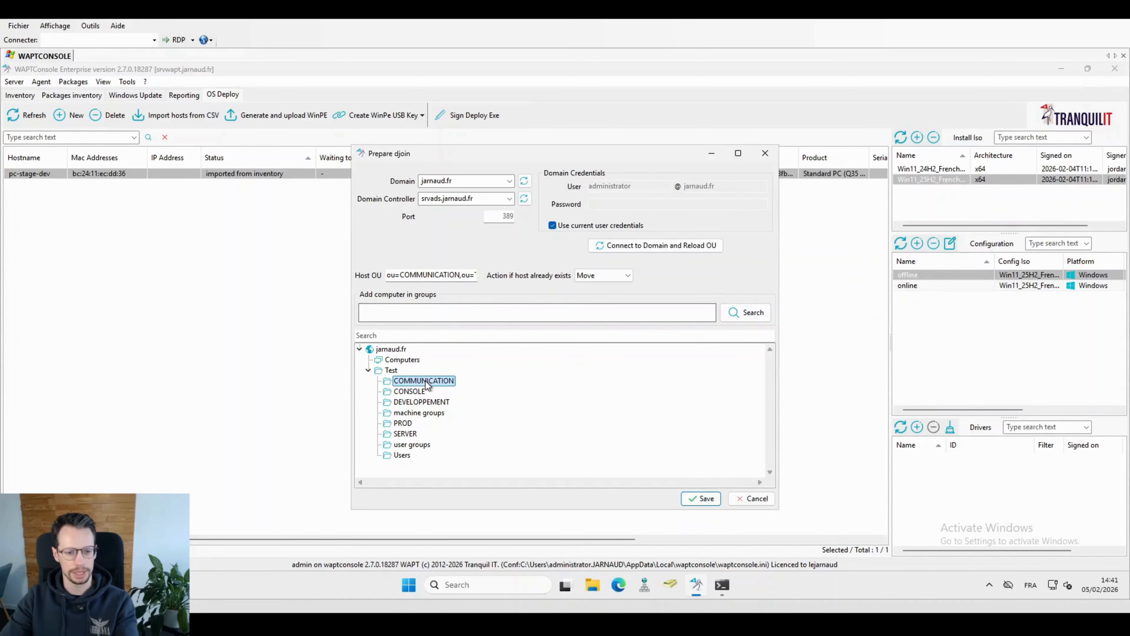
left_click(425, 403)
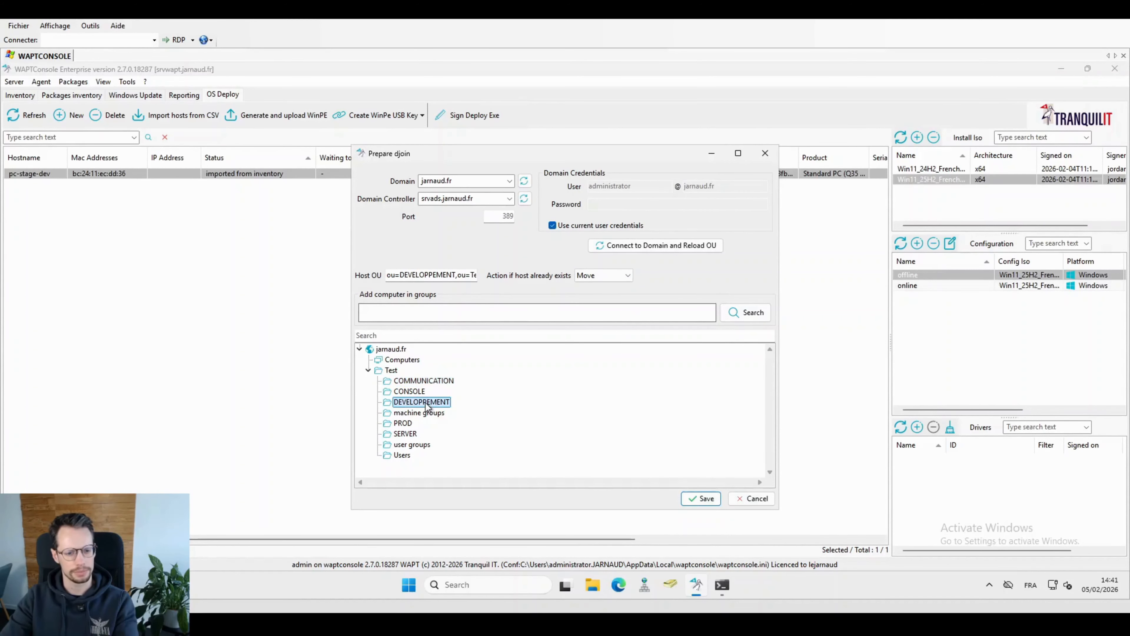
left_click(422, 382)
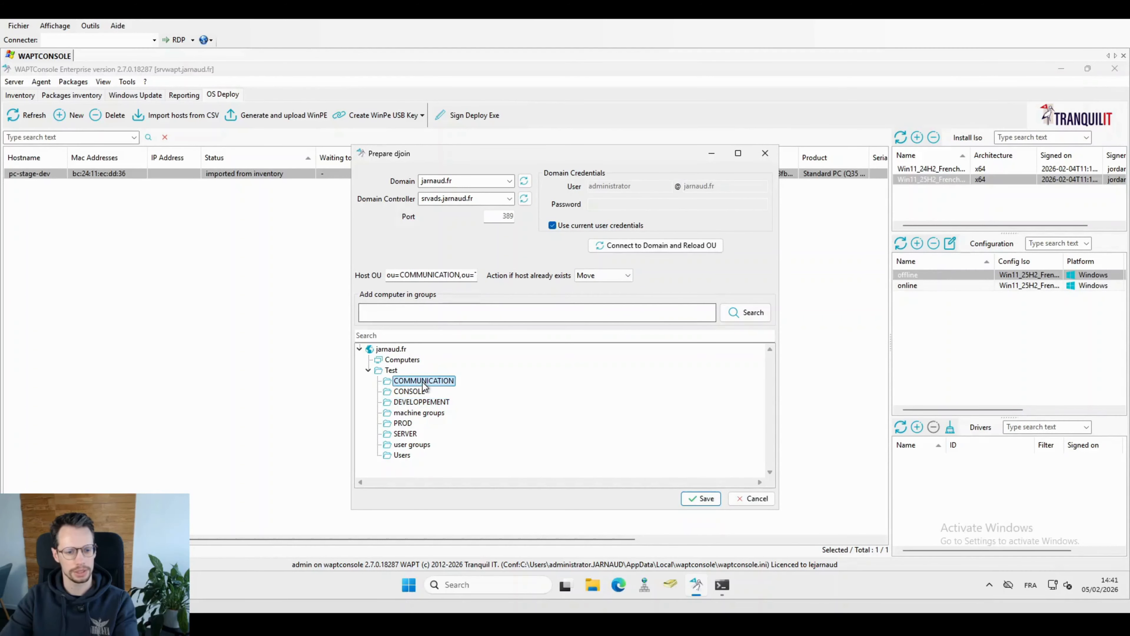
left_click(699, 500)
Rename the pc-stage-dev host to pc-stage-com in the OS deployment list
left_click(35, 175)
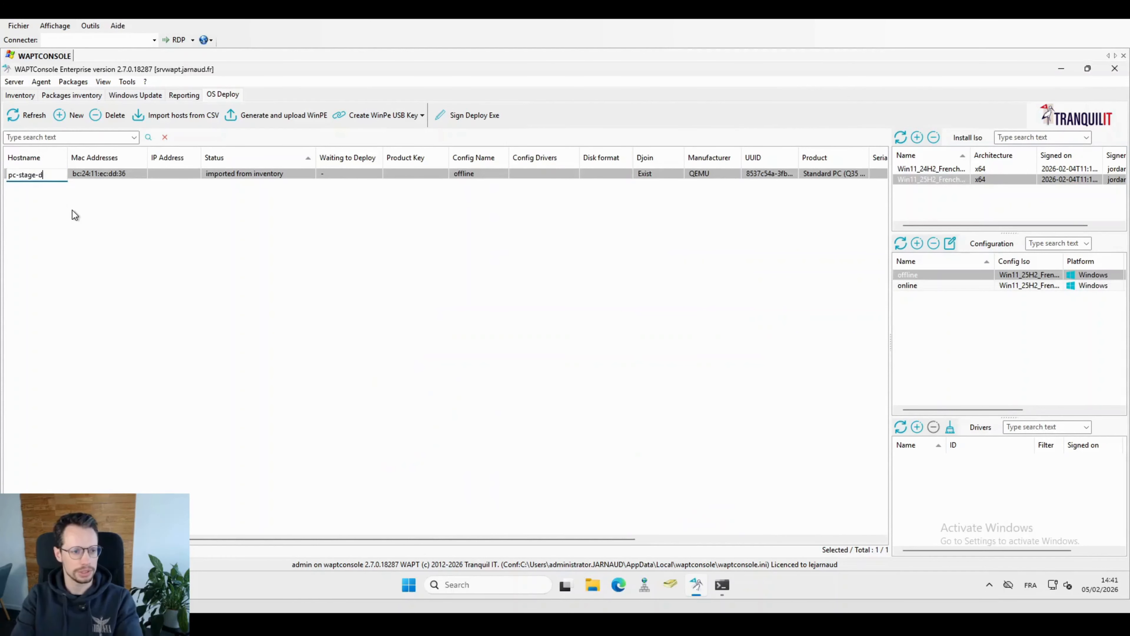
key("BackSpace")
key("BackSpace")
key("BackSpace")
type("com")
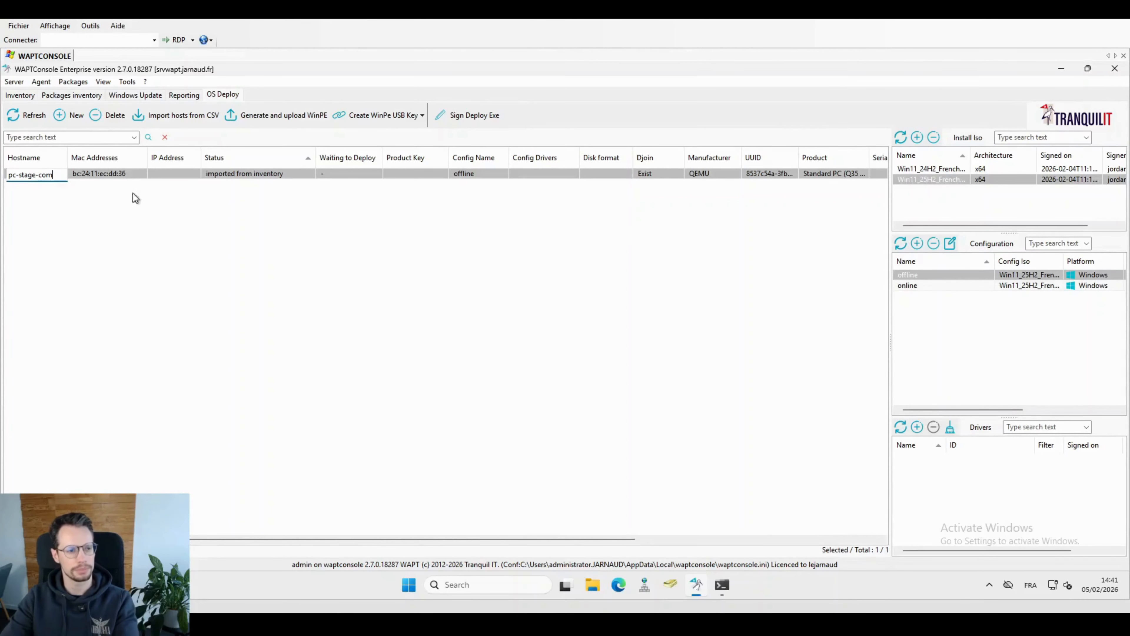
key("Return")
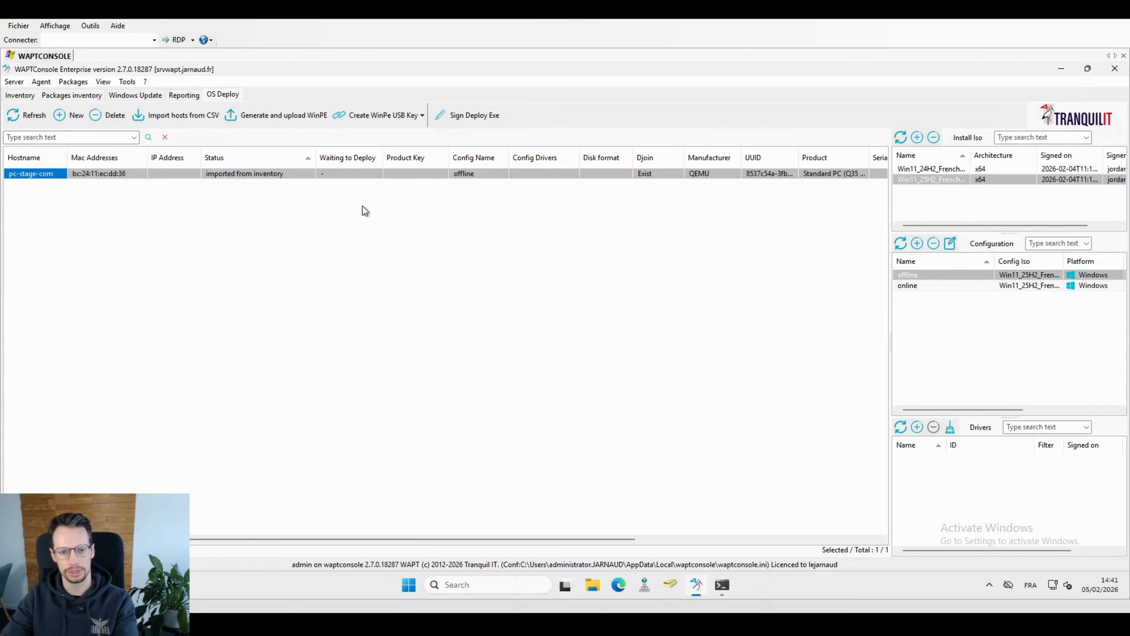
Switch to Edge, search for "doc wapt", and open the WADS operating system deployment page in the WAPT documentation
left_click(619, 584)
type("doc wapt")
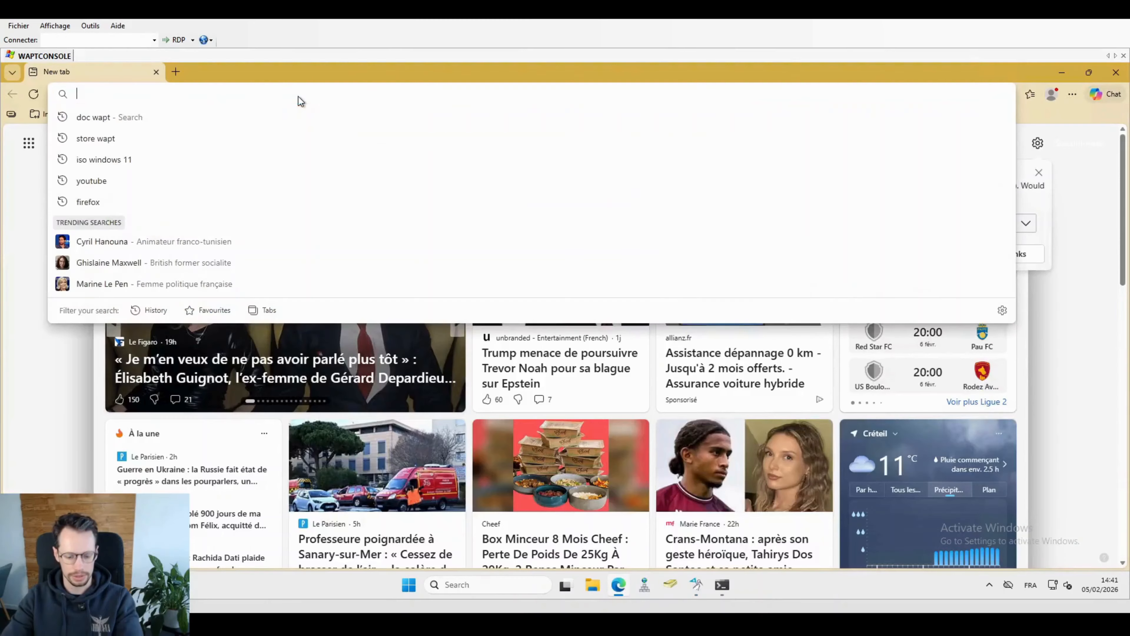
key("Return")
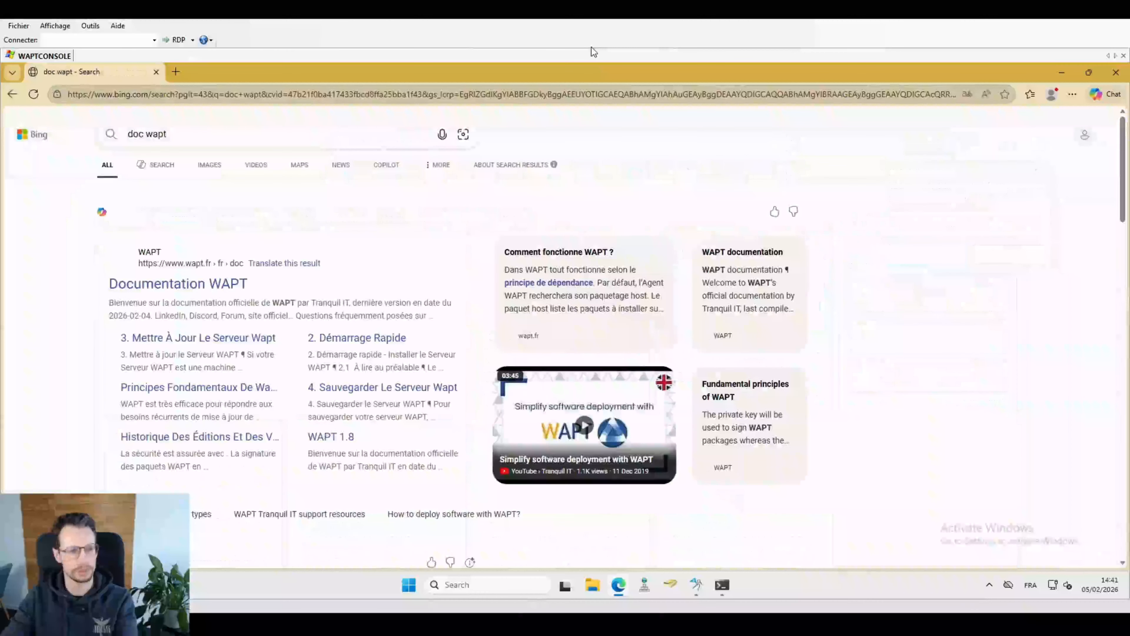
left_click(227, 289)
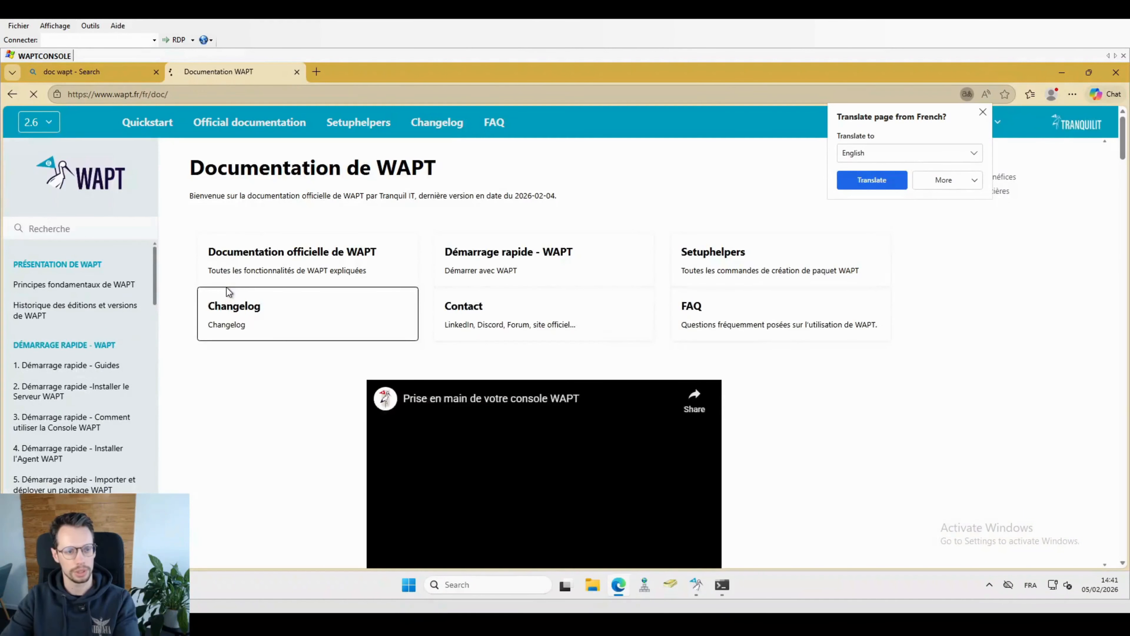
scroll(110, 326, "down", 5)
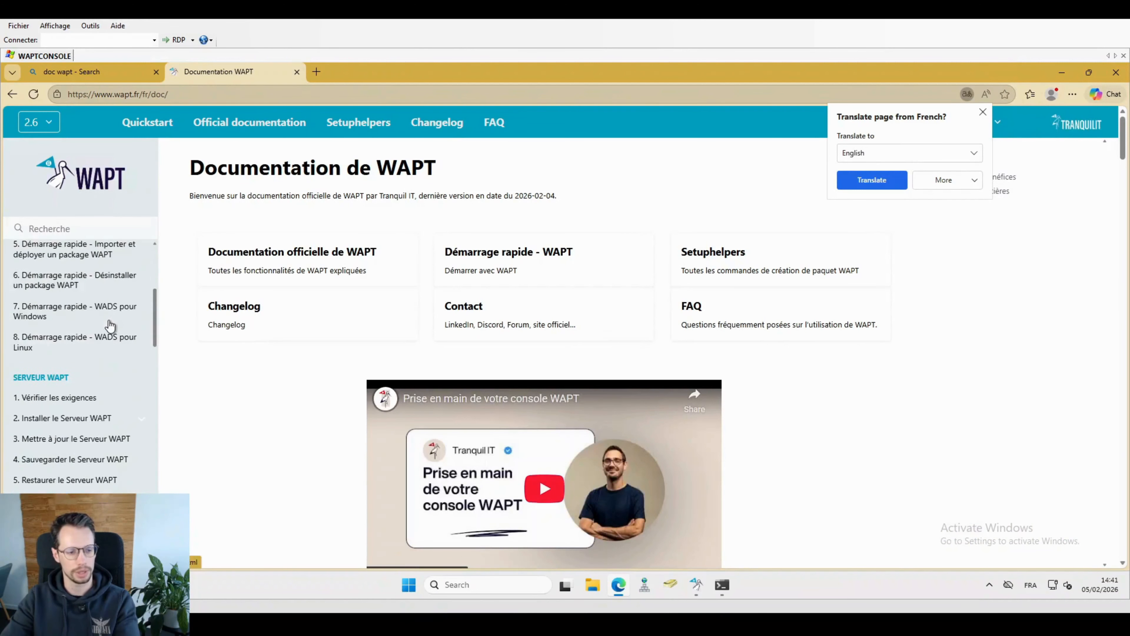
scroll(108, 326, "down", 5)
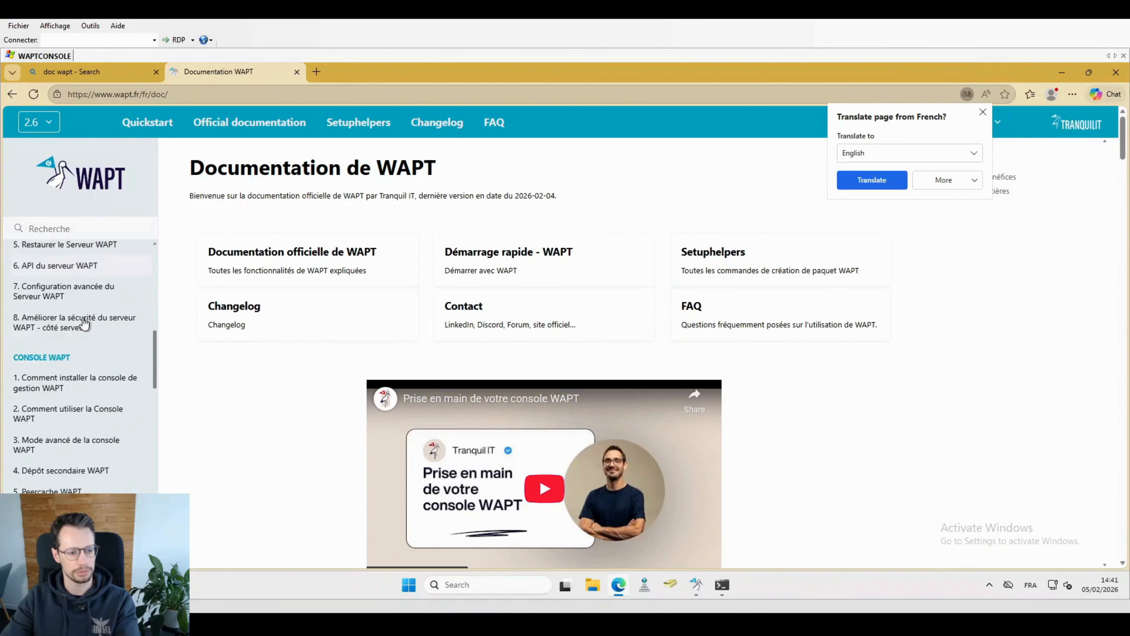
left_click(55, 445)
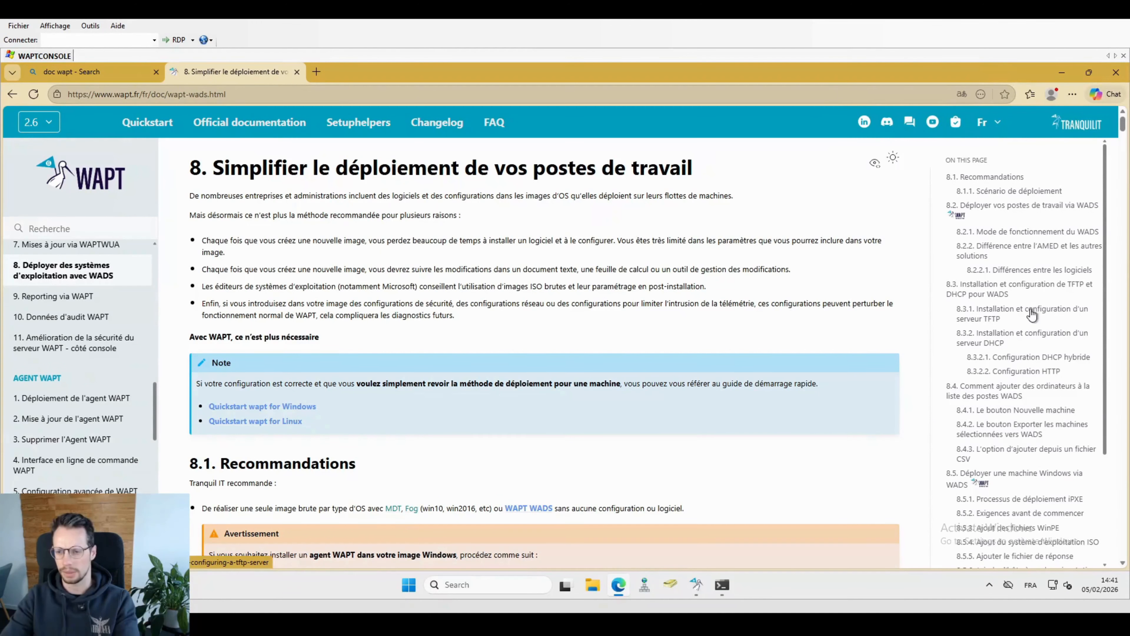
Read the introduction and the note of section 8.3.2.1 on the hybrid DHCP configuration
left_click(1022, 357)
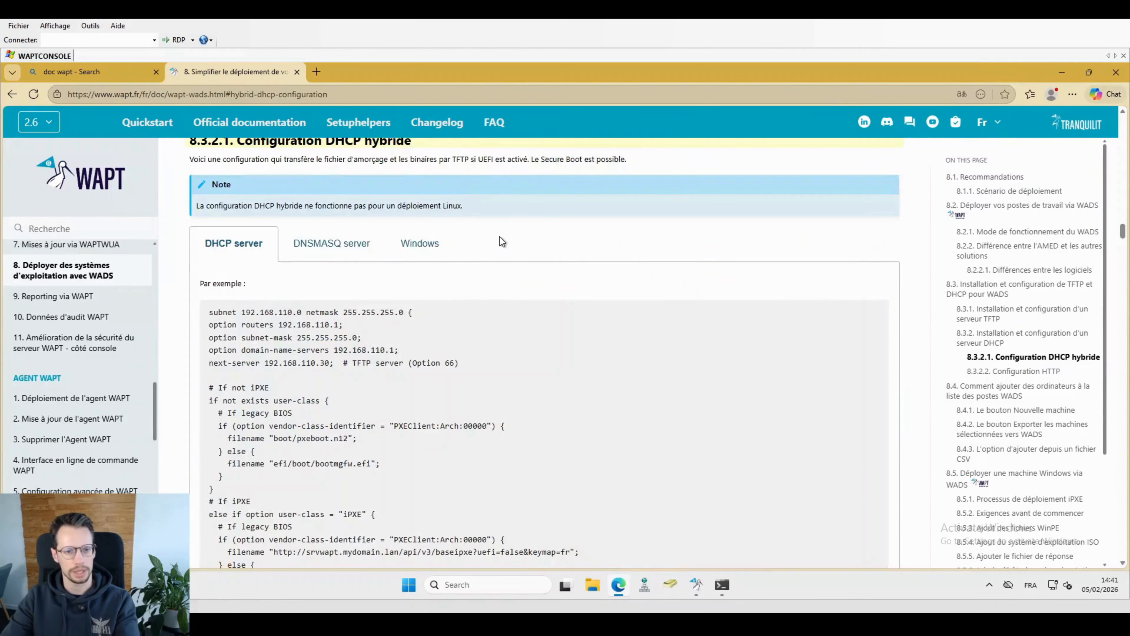
left_click_drag(625, 161, 190, 161)
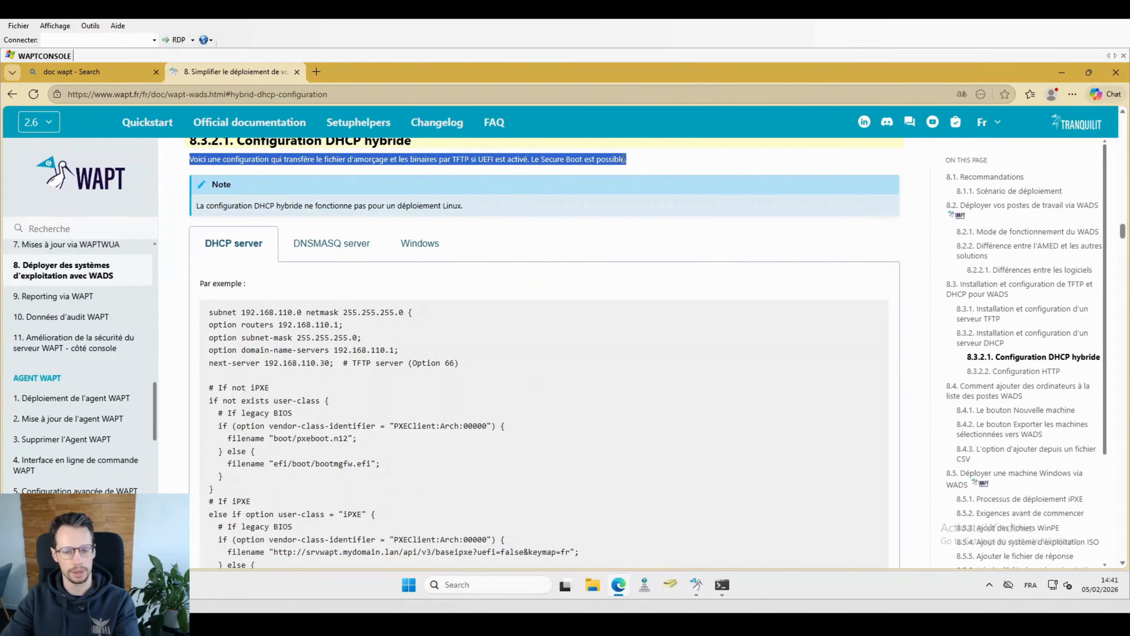
left_click_drag(476, 210, 397, 207)
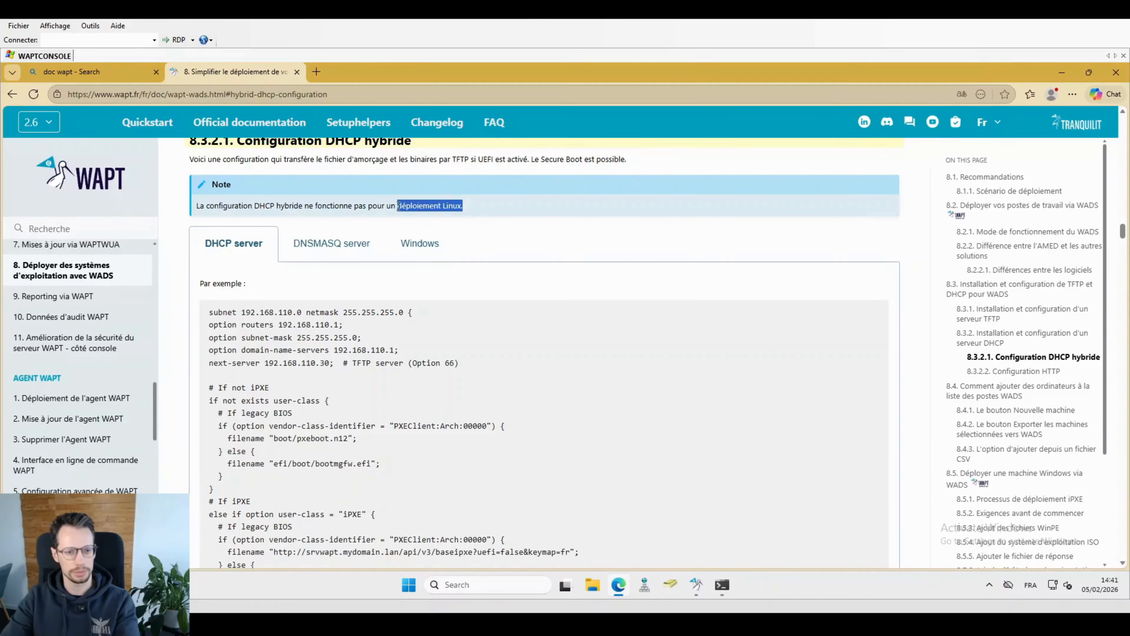
left_click(499, 206)
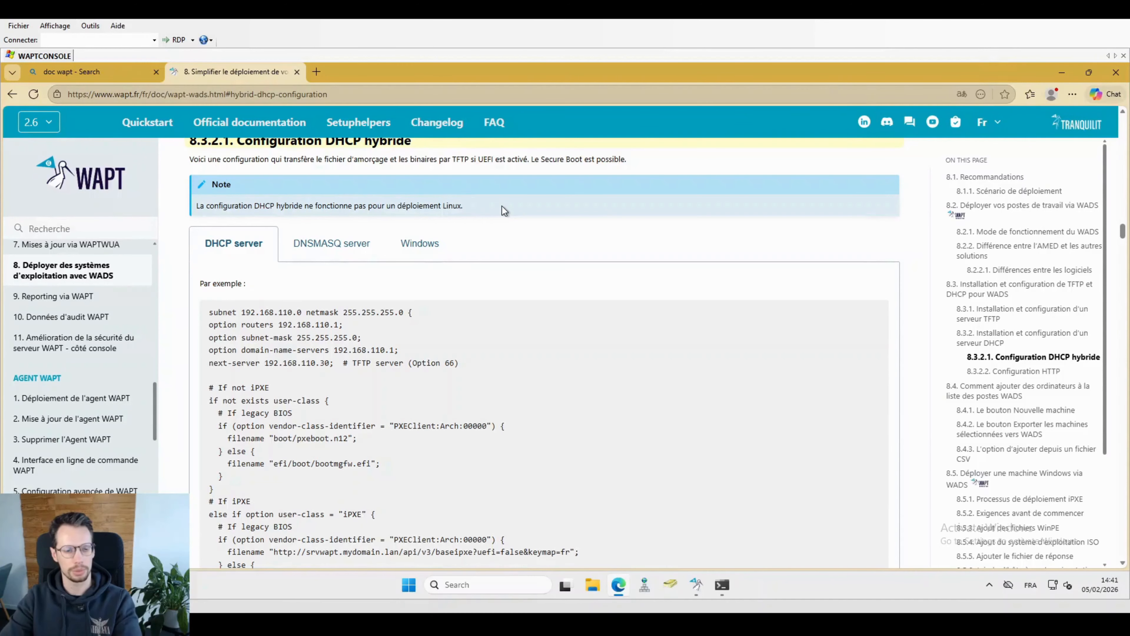
Compare the hybrid DHCP configuration examples for DHCP server, DNSMASQ server and Windows
scroll(502, 211, "down", 2)
scroll(450, 223, "up", 1)
left_click(332, 187)
left_click(424, 184)
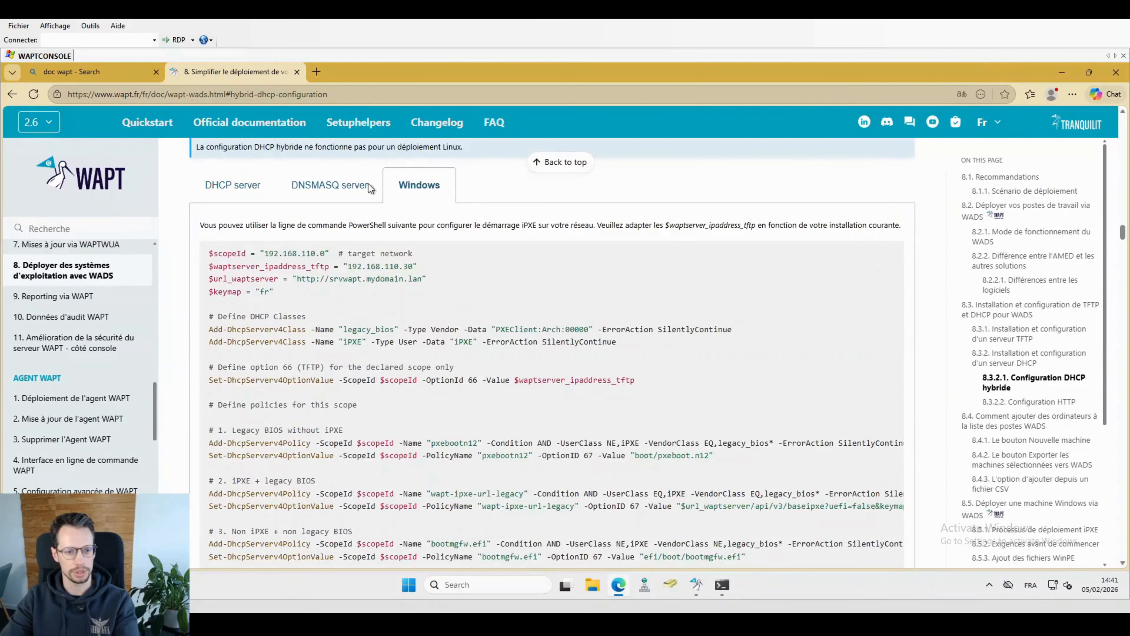
left_click(335, 187)
left_click(212, 186)
scroll(562, 228, "up", 1)
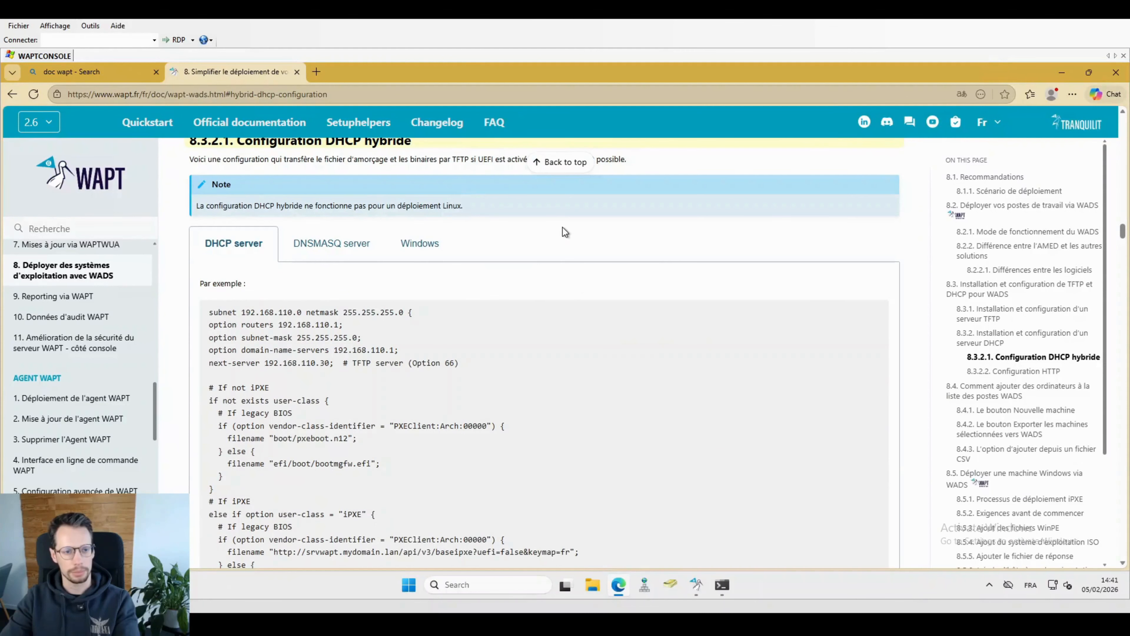
Return to the WAPT console and start the deployment of pc-stage-com
left_click(1061, 72)
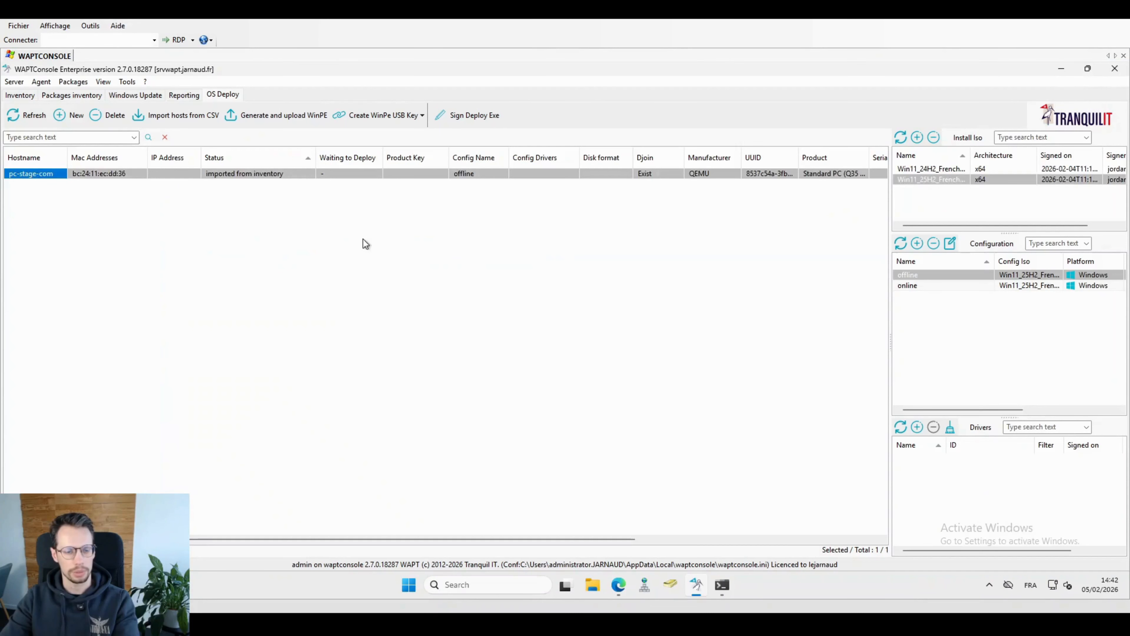
right_click(271, 174)
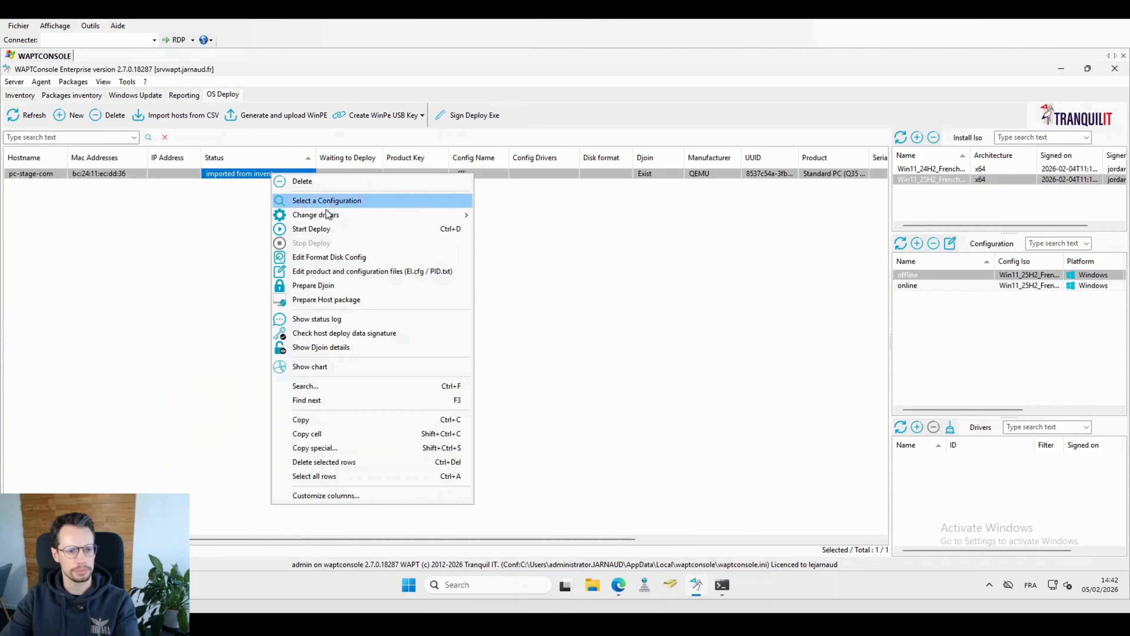
left_click(313, 229)
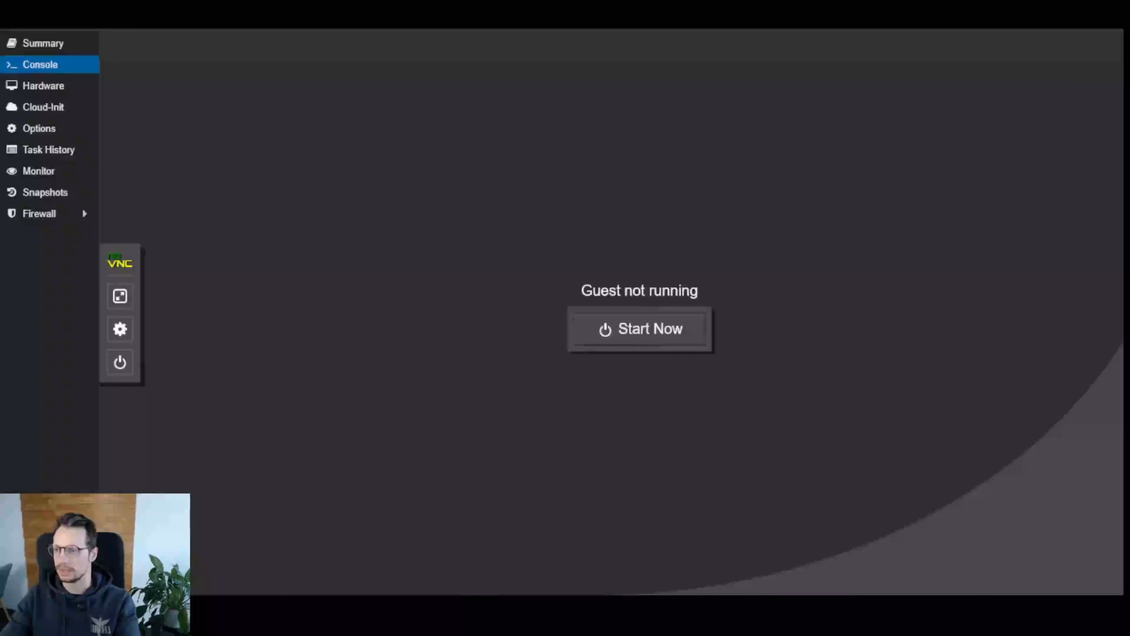
Switch to the Proxmox virtual machine, check its BIOS type, and put net0 ahead of sata0 in its boot order
left_click(69, 91)
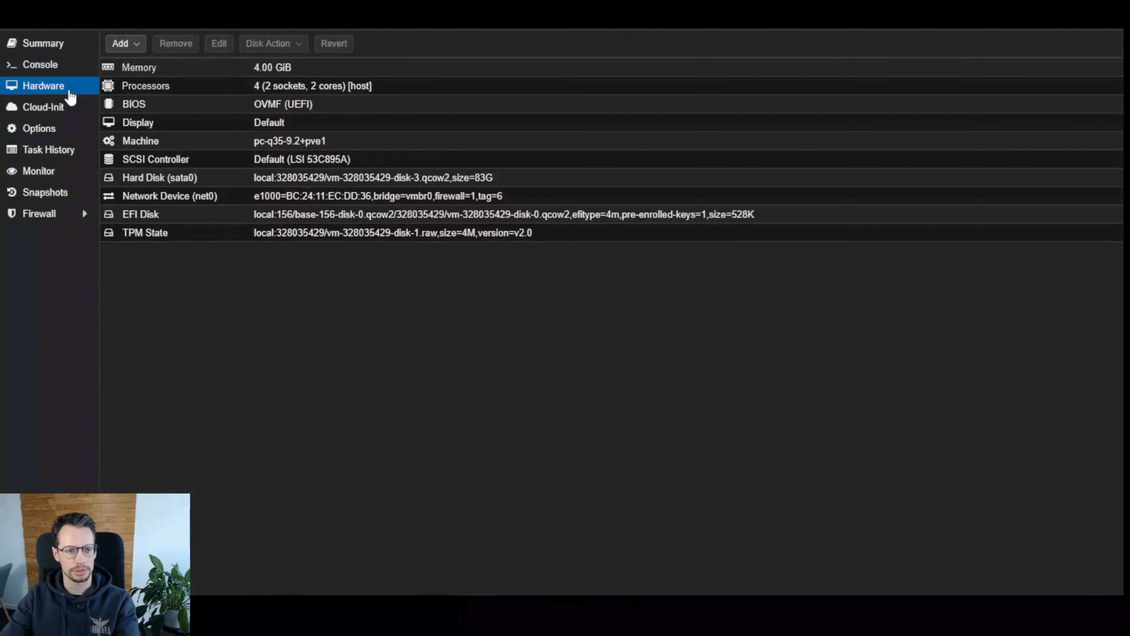
left_click(311, 107)
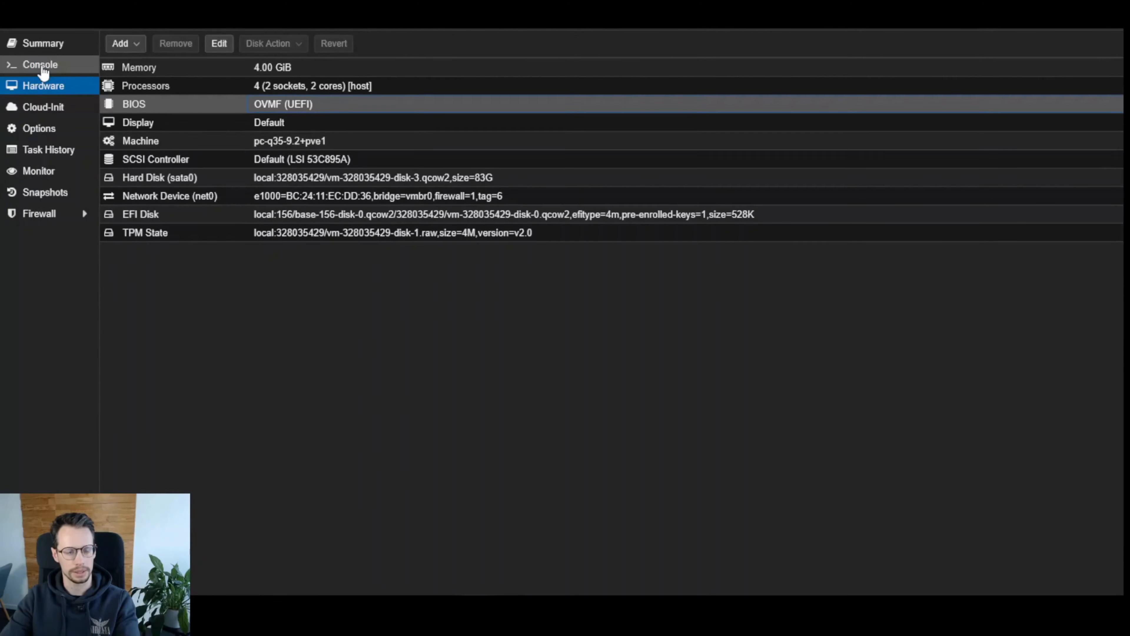
left_click(39, 128)
left_click(322, 145)
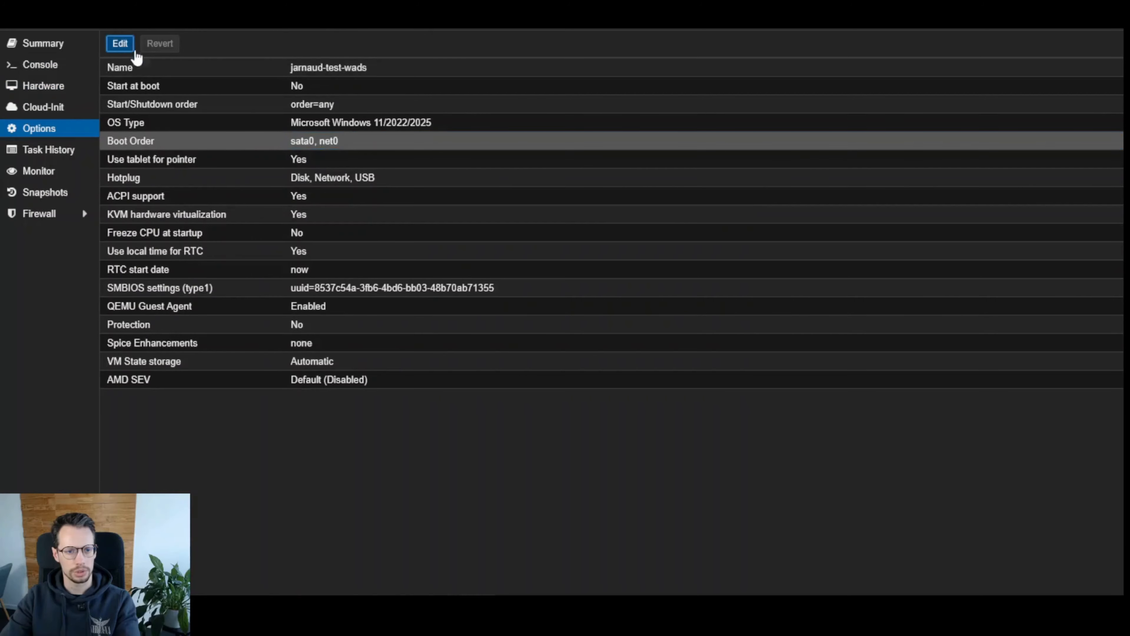
left_click(120, 43)
left_click_drag(380, 285, 383, 263)
left_click(693, 382)
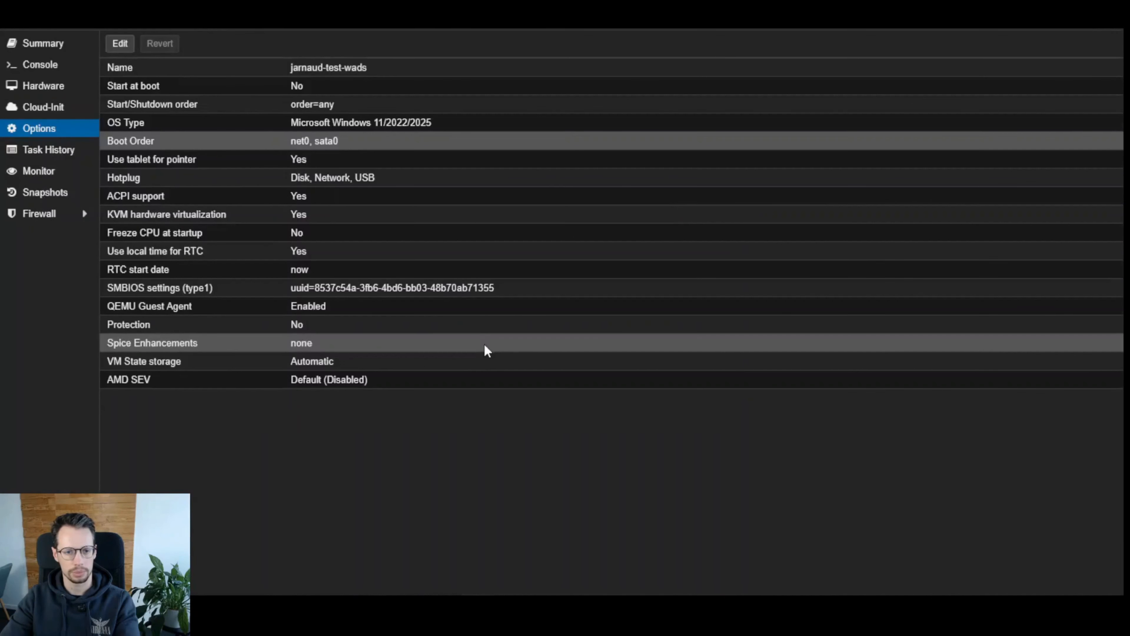
Start the virtual machine from its console
left_click(49, 65)
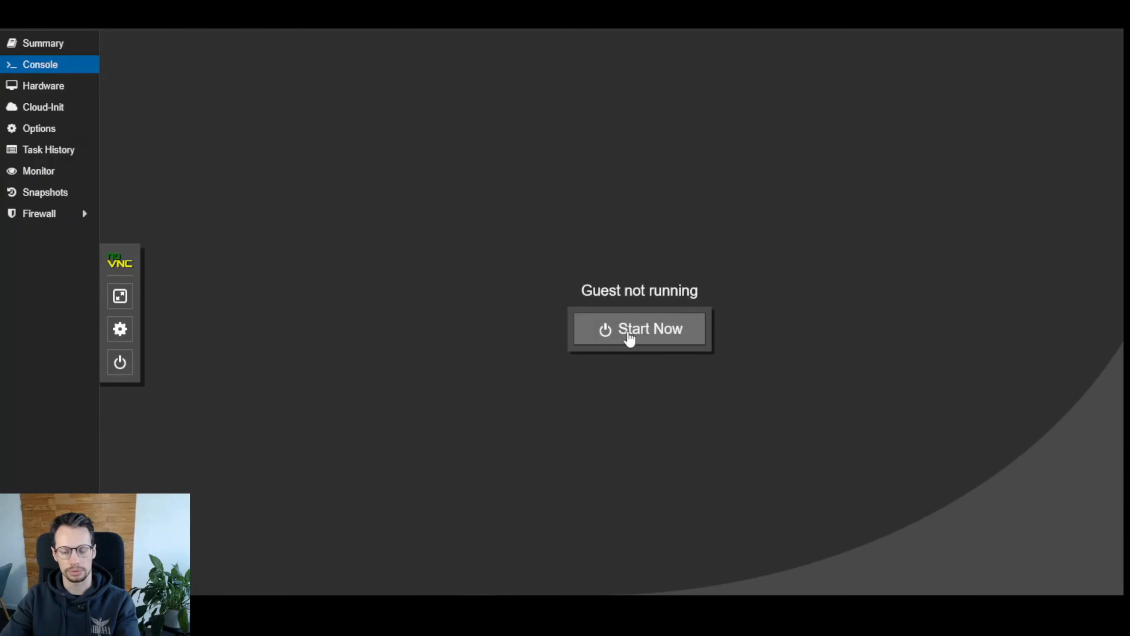
left_click(630, 338)
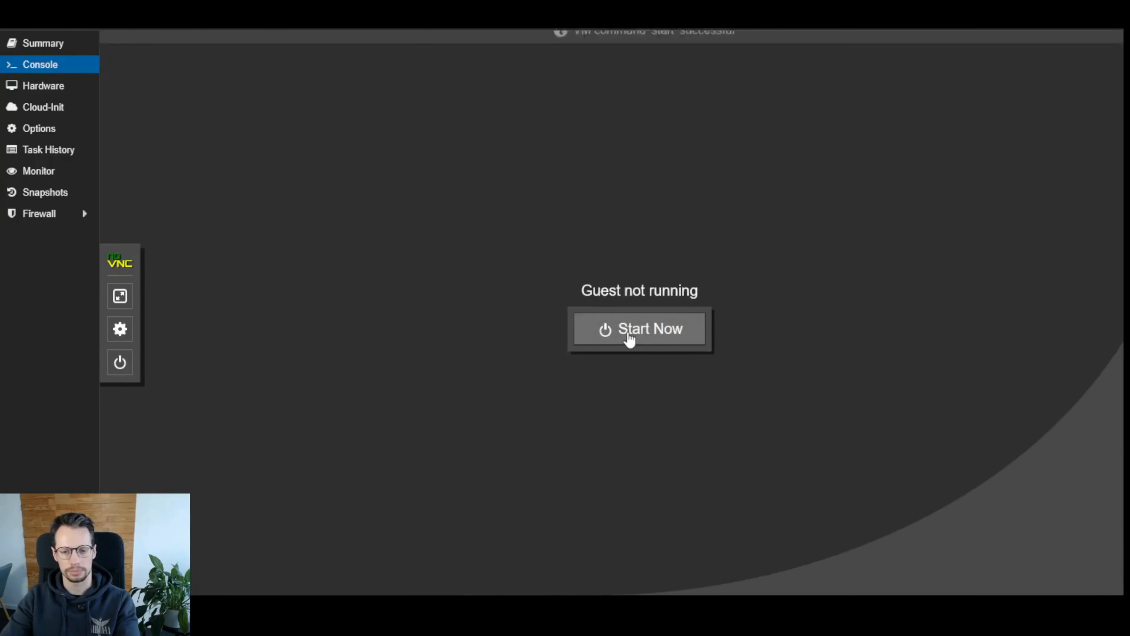